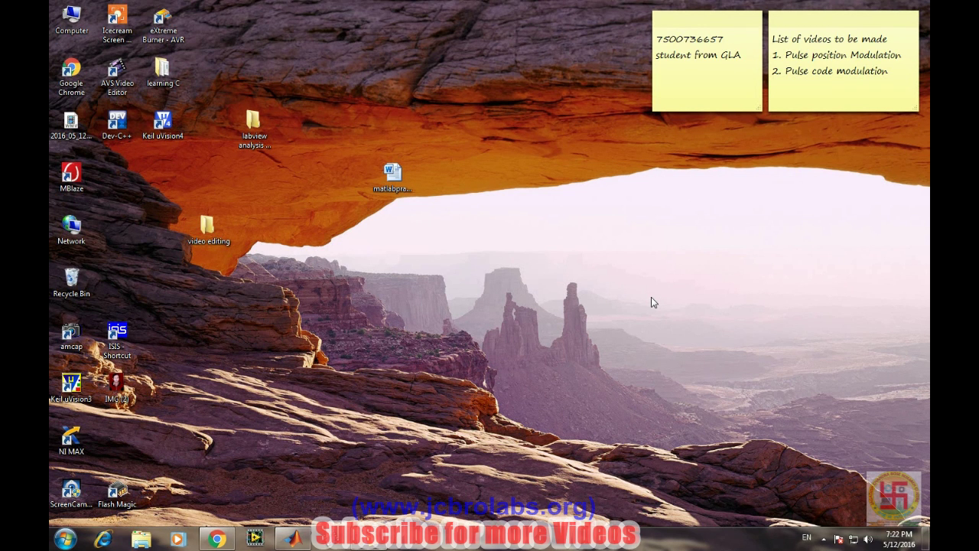
# Step: Restore the MATLAB R2014a window from the taskbar
pyautogui.click(293, 538)
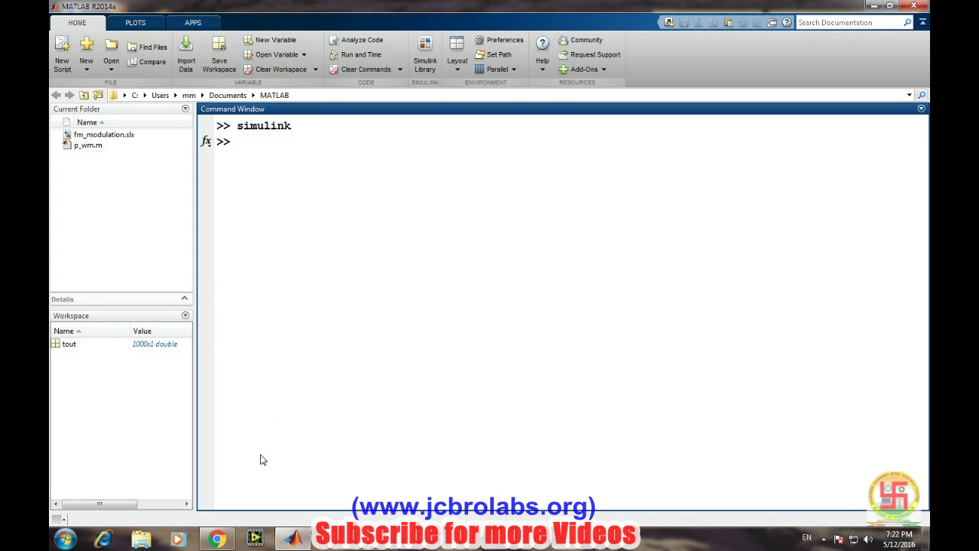
pyautogui.moveTo(217, 540)
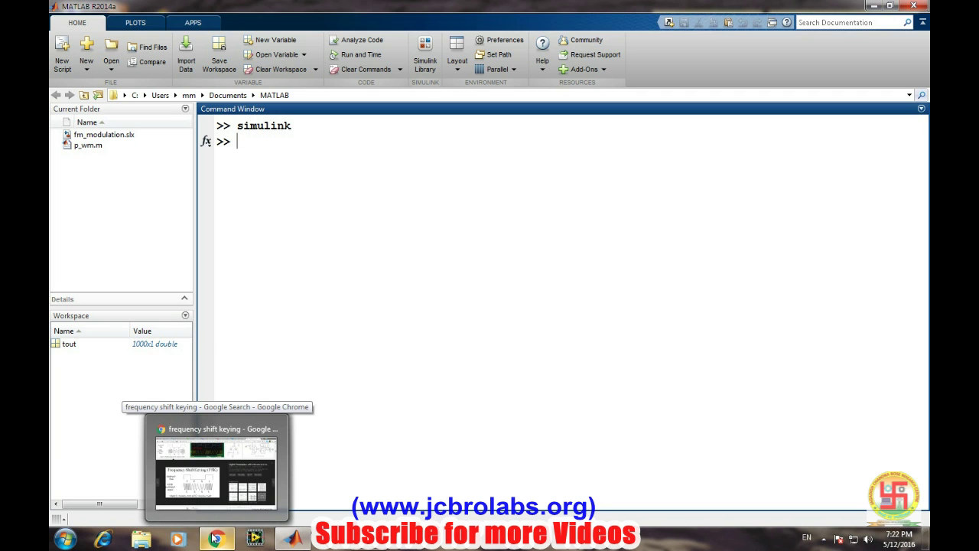
# Step: Switch to Chrome's frequency shift keying image results showing the enlarged BFSK diagram
pyautogui.click(217, 540)
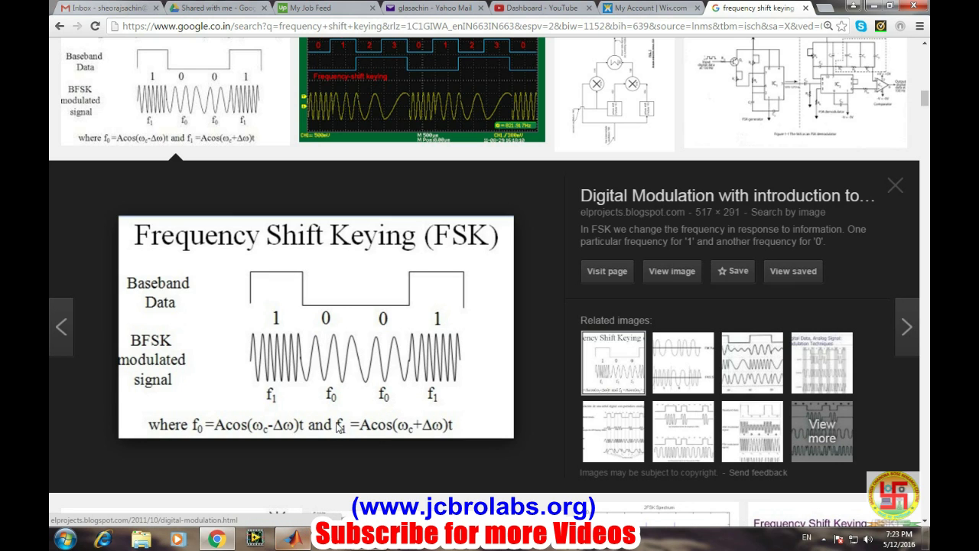
# Step: Launch Simulink from the MATLAB Command Window and create a new blank model
pyautogui.click(293, 538)
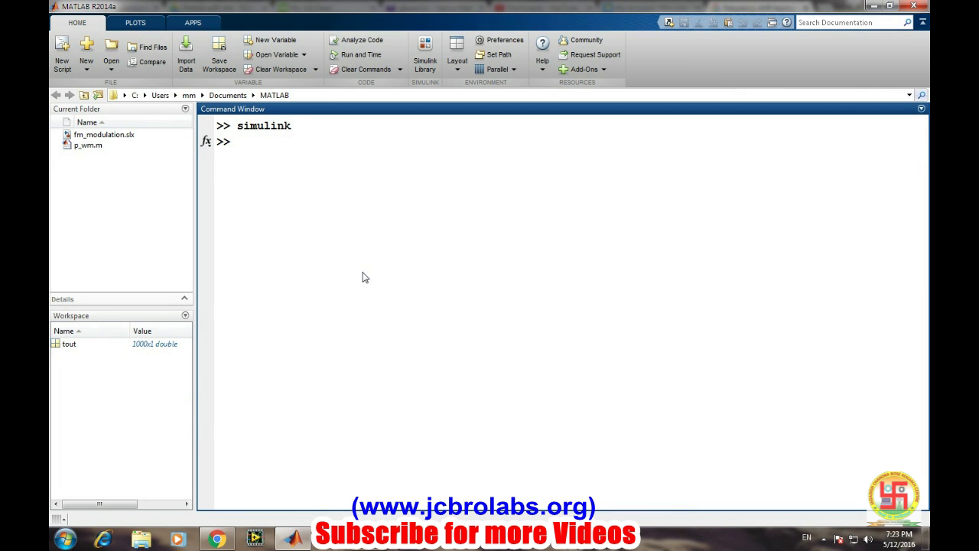
pyautogui.write('simulink')
pyautogui.press('Return')
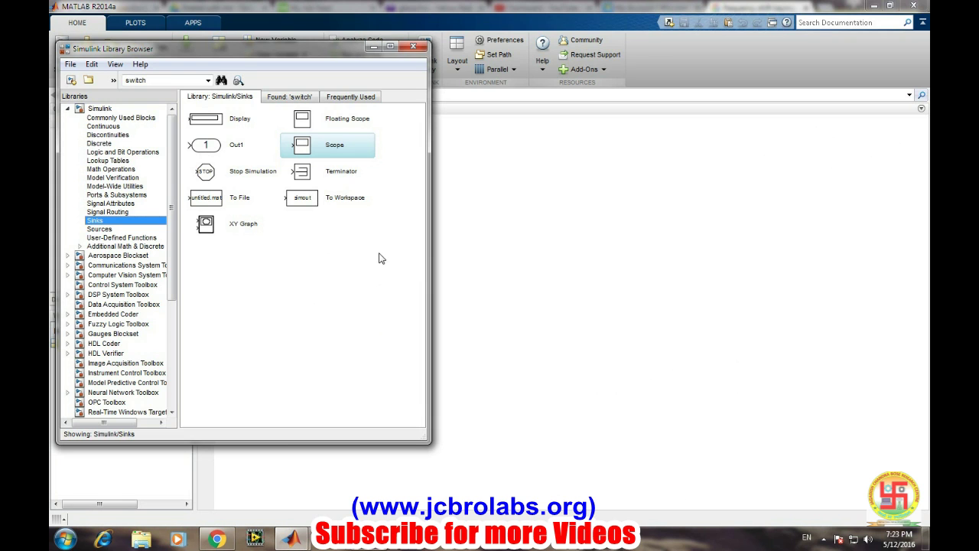
pyautogui.click(71, 80)
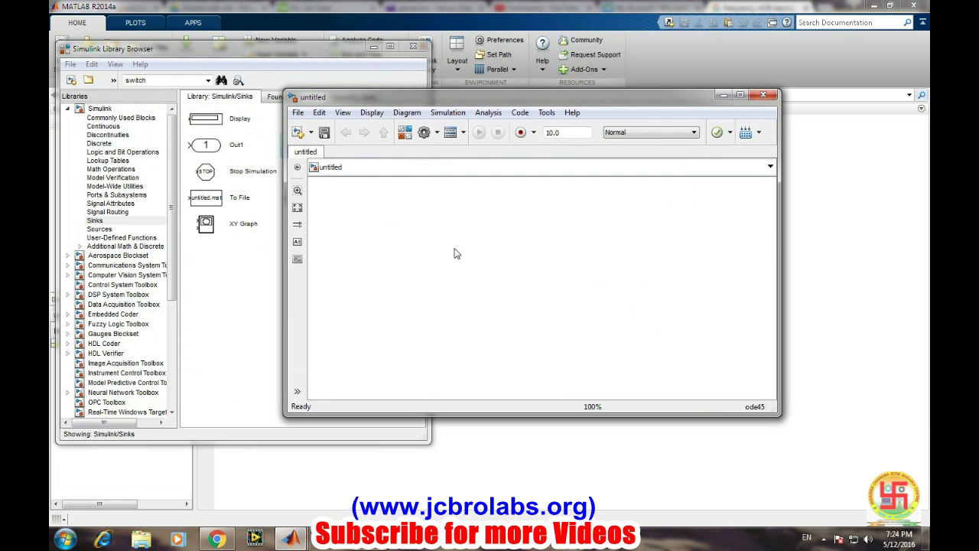
# Step: Save the untitled model as fsd_simulink
pyautogui.click(325, 133)
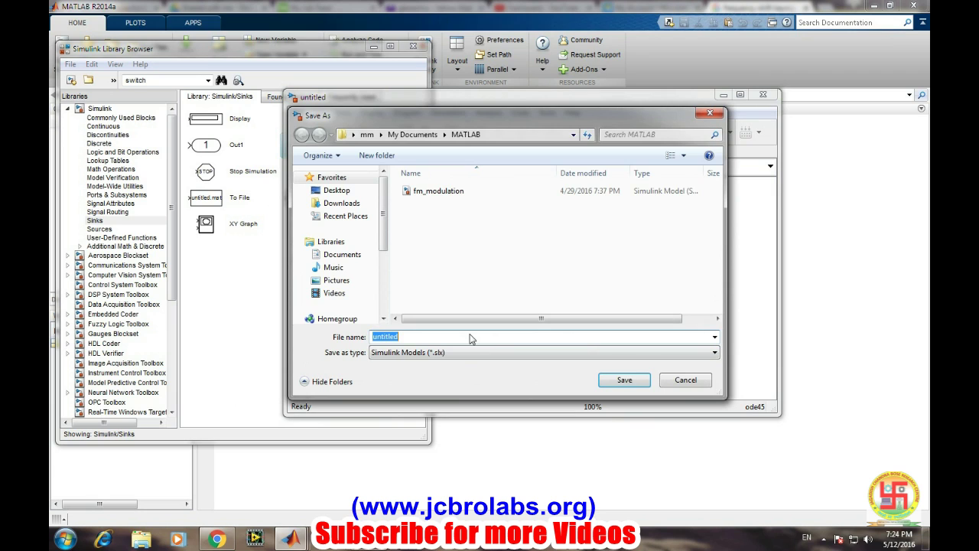
pyautogui.write('fsd_simulink')
pyautogui.press('Return')
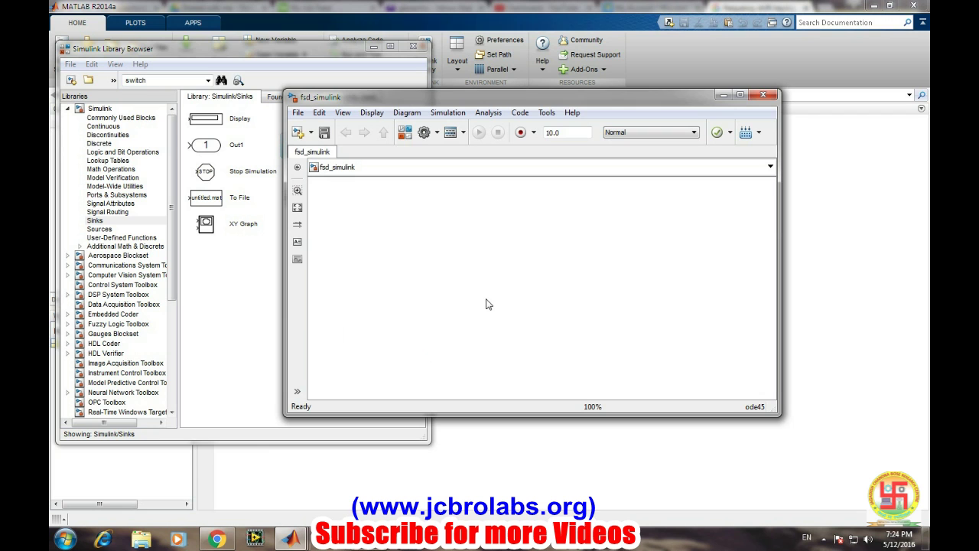
# Step: Place two Sine Wave blocks from Sources, one above the other, in the model
pyautogui.click(92, 229)
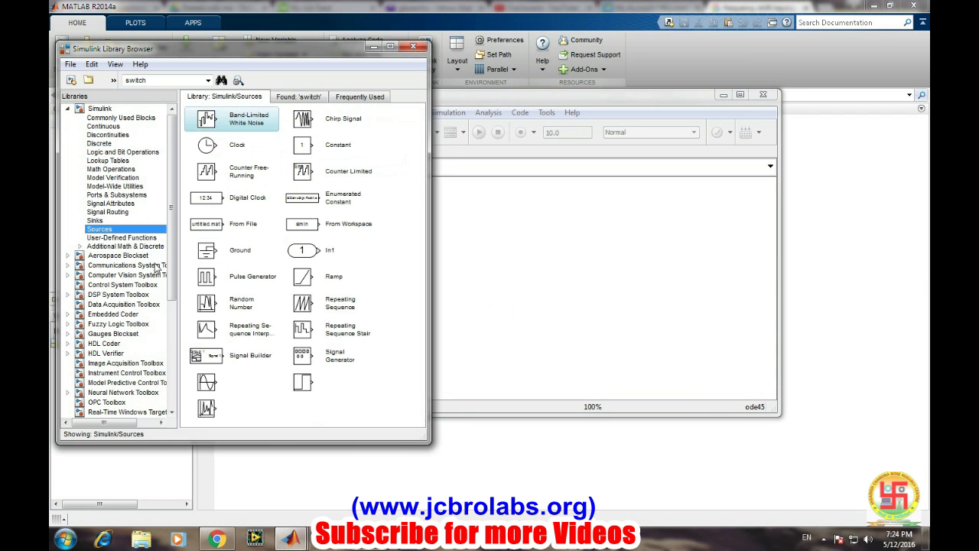
pyautogui.click(205, 382)
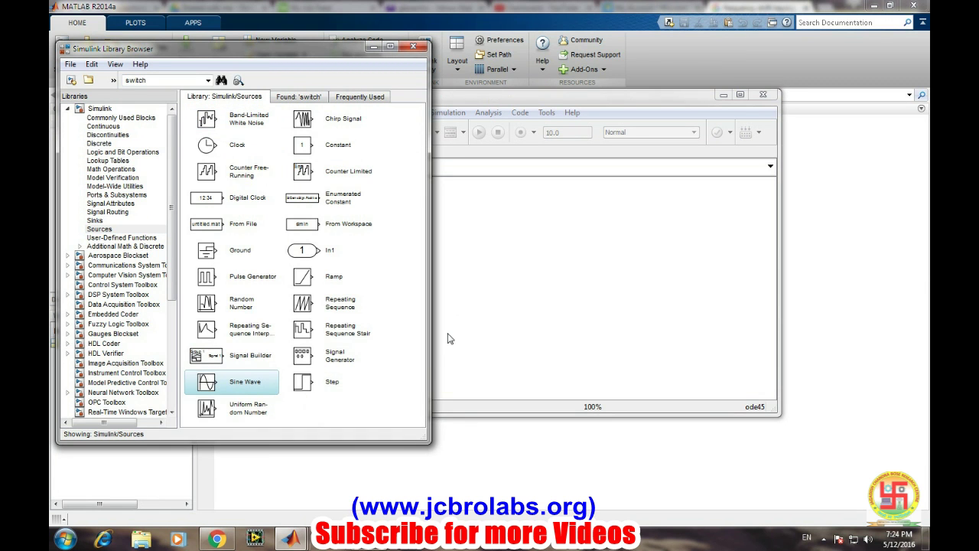
pyautogui.moveTo(449, 339); pyautogui.dragTo(452, 340)
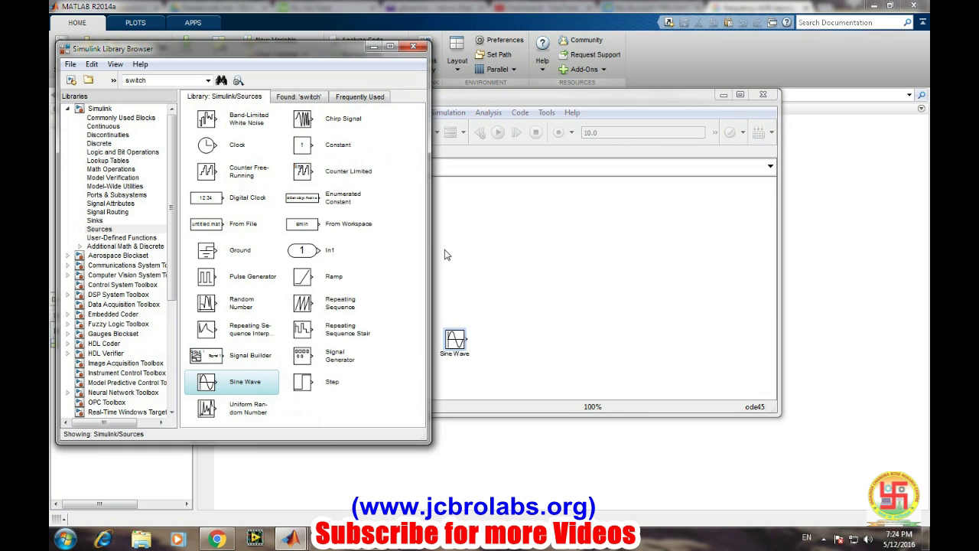
pyautogui.click(451, 230)
pyautogui.hotkey('ctrl', 'v')
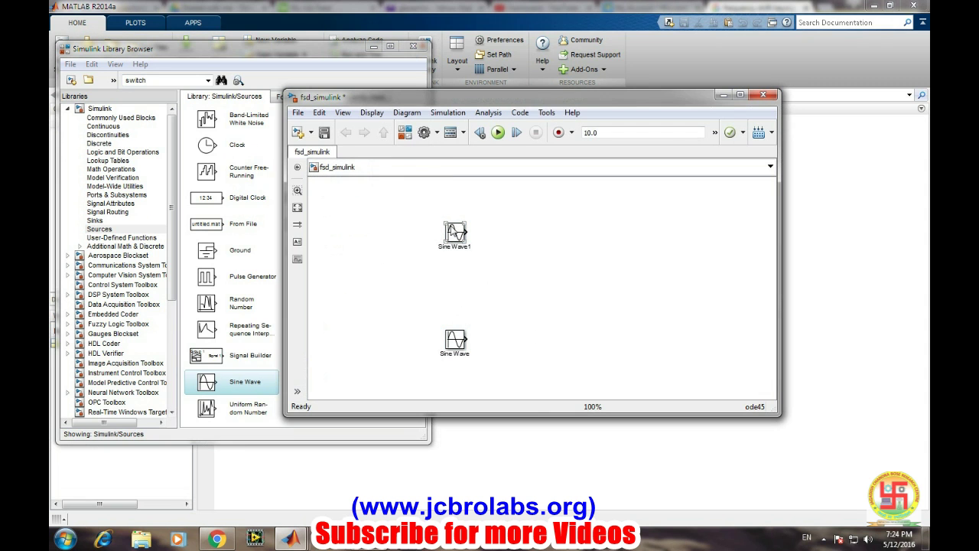
# Step: Set the upper Sine Wave1 to frequency 500 rad/s with sample time 0.001
pyautogui.doubleClick(454, 232)
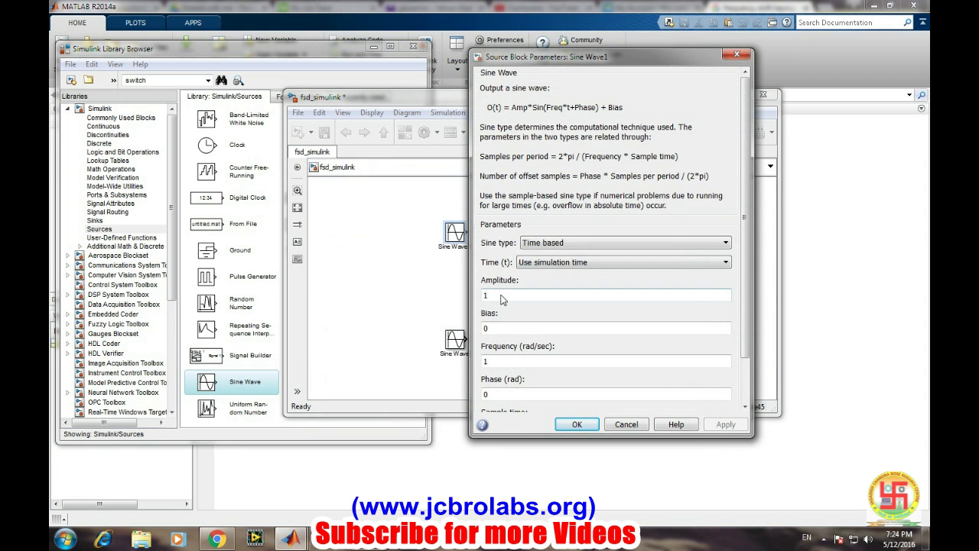
pyautogui.doubleClick(496, 362)
pyautogui.write('1')
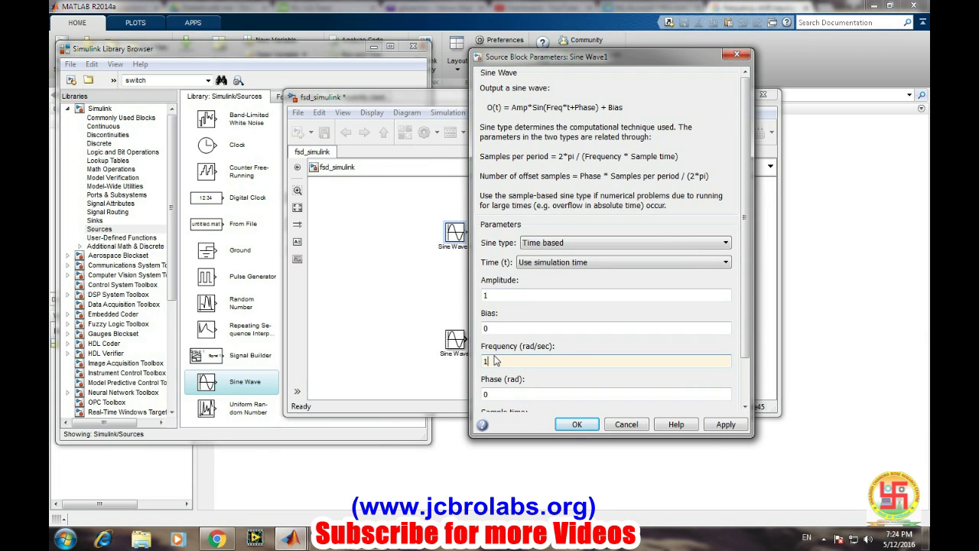
pyautogui.write('00')
pyautogui.press('BackSpace')
pyautogui.press('BackSpace')
pyautogui.press('BackSpace')
pyautogui.write('500')
pyautogui.scroll(-2, 495, 361)
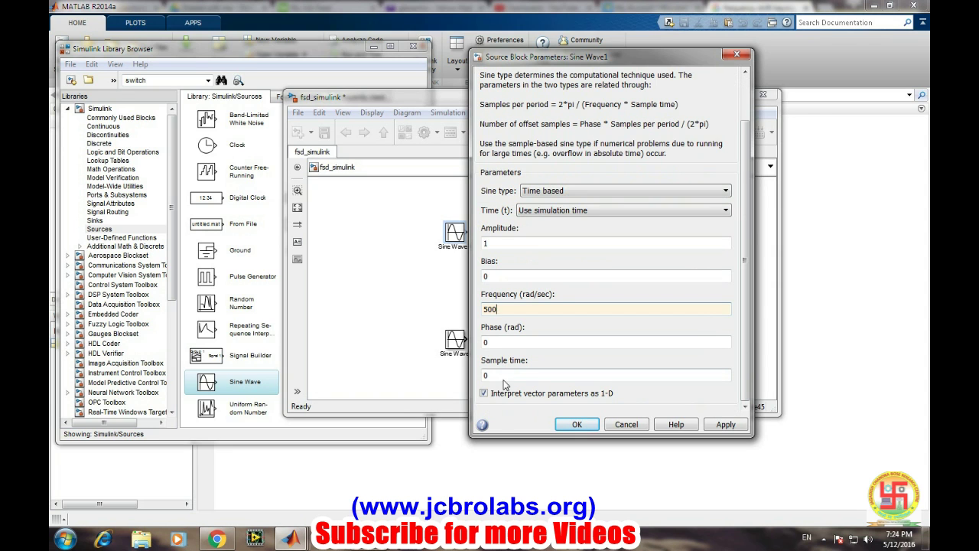
pyautogui.click(496, 375)
pyautogui.write('.0')
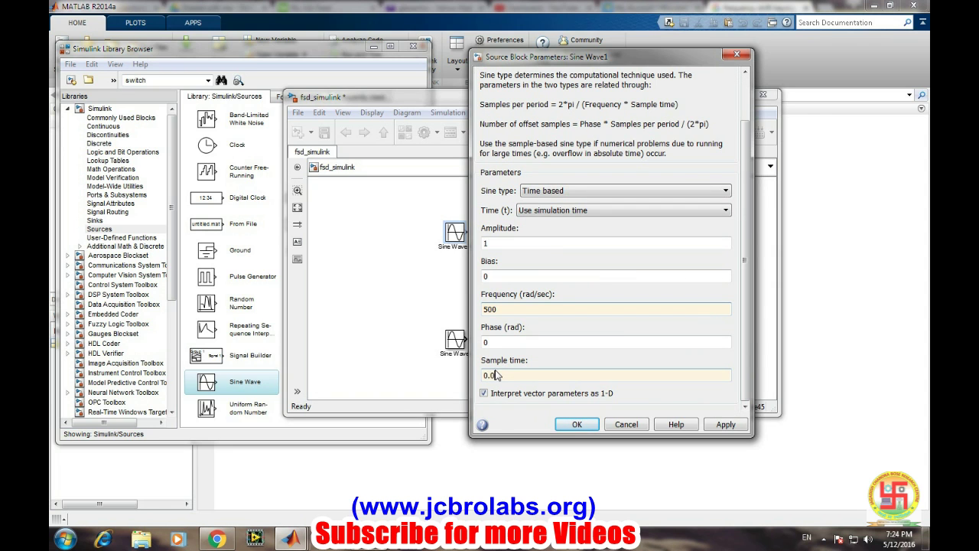
pyautogui.write('01')
pyautogui.click(724, 425)
pyautogui.click(588, 426)
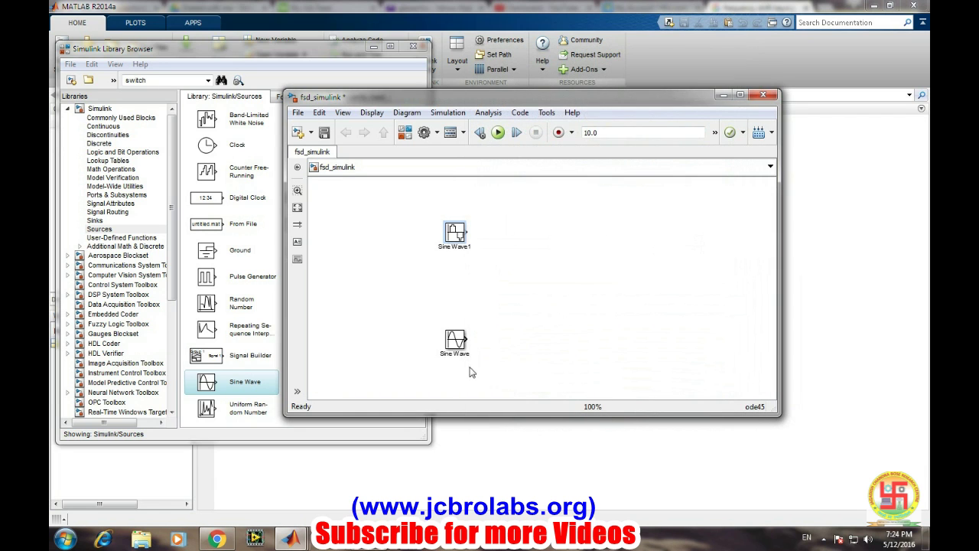
# Step: Set the lower Sine Wave to frequency 100 rad/s with sample time 0.001
pyautogui.click(456, 349)
pyautogui.doubleClick(455, 349)
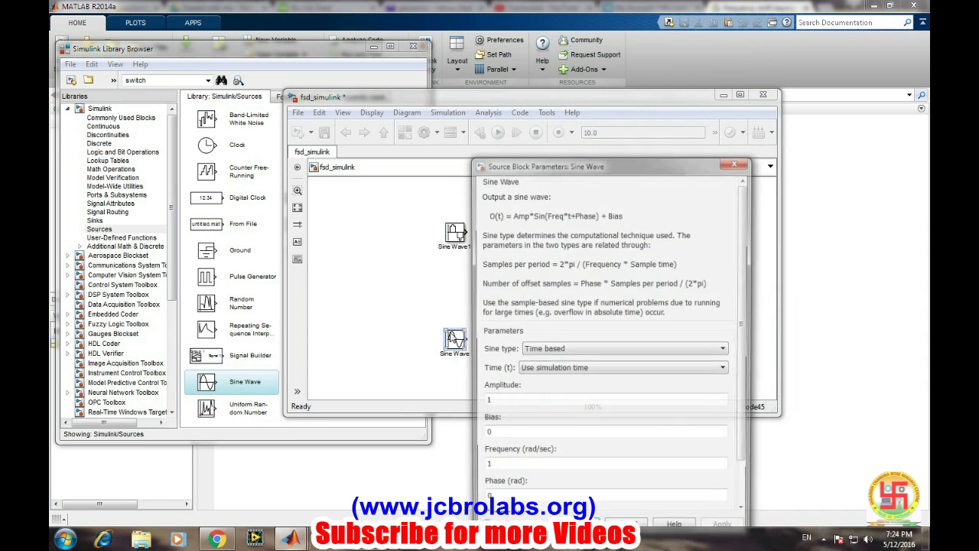
pyautogui.scroll(-2, 519, 381)
pyautogui.click(503, 417)
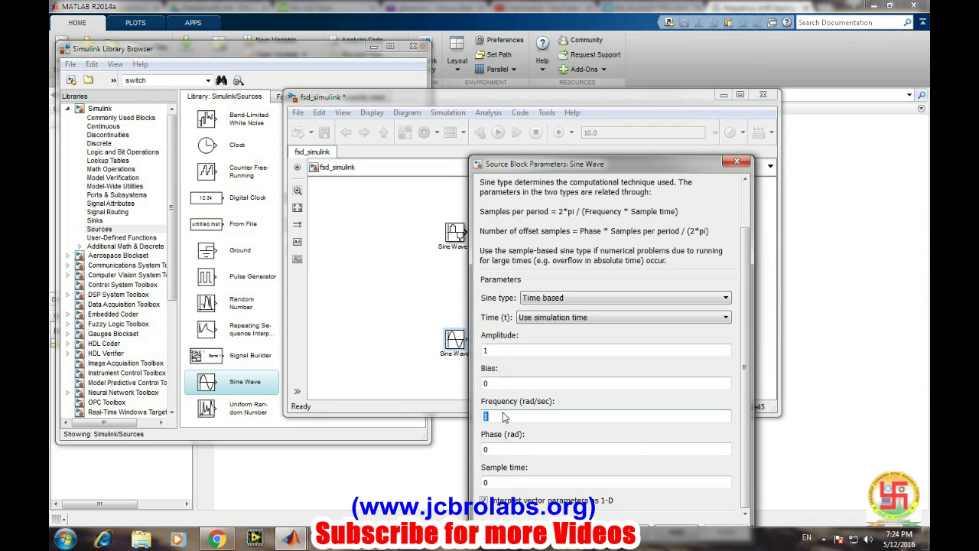
pyautogui.write('00')
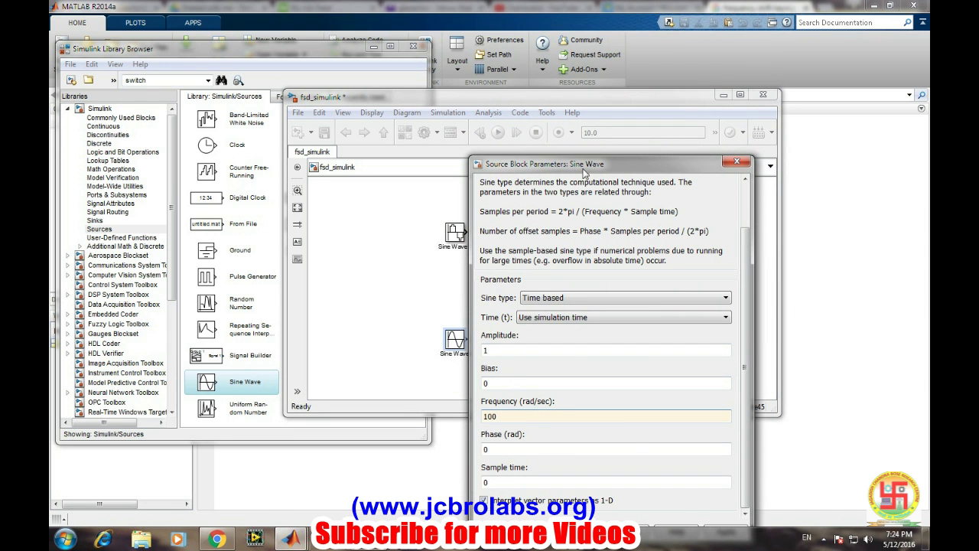
pyautogui.moveTo(585, 165); pyautogui.dragTo(571, 84)
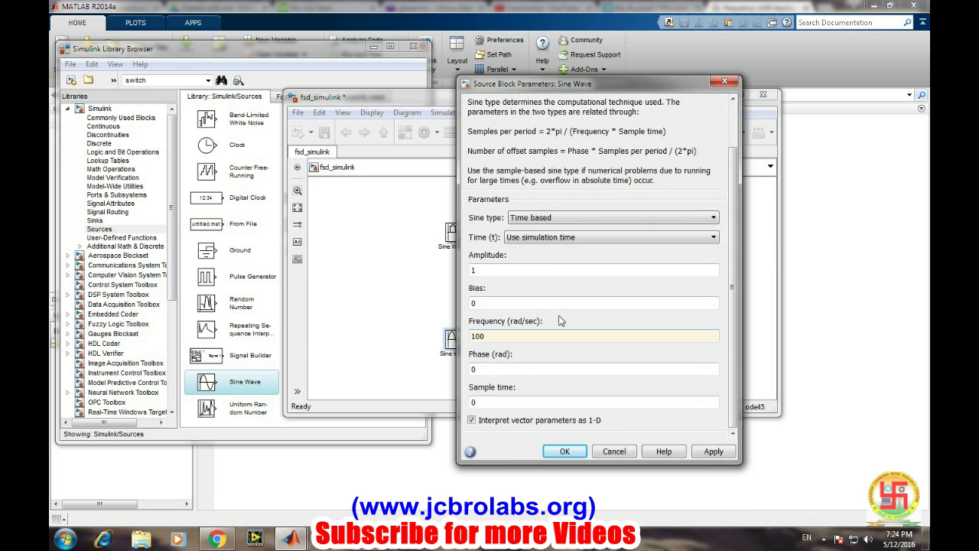
pyautogui.click(503, 399)
pyautogui.write('.001')
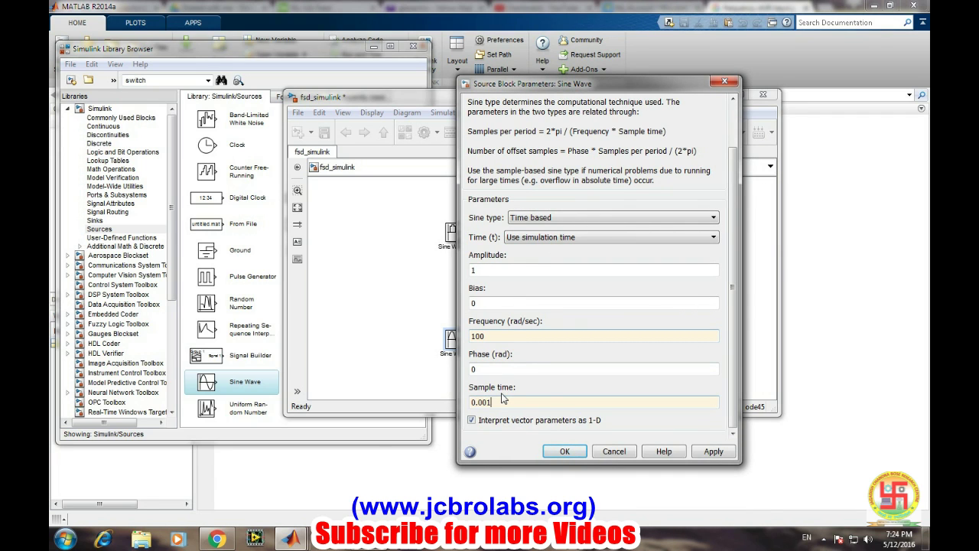
pyautogui.click(716, 450)
pyautogui.click(566, 451)
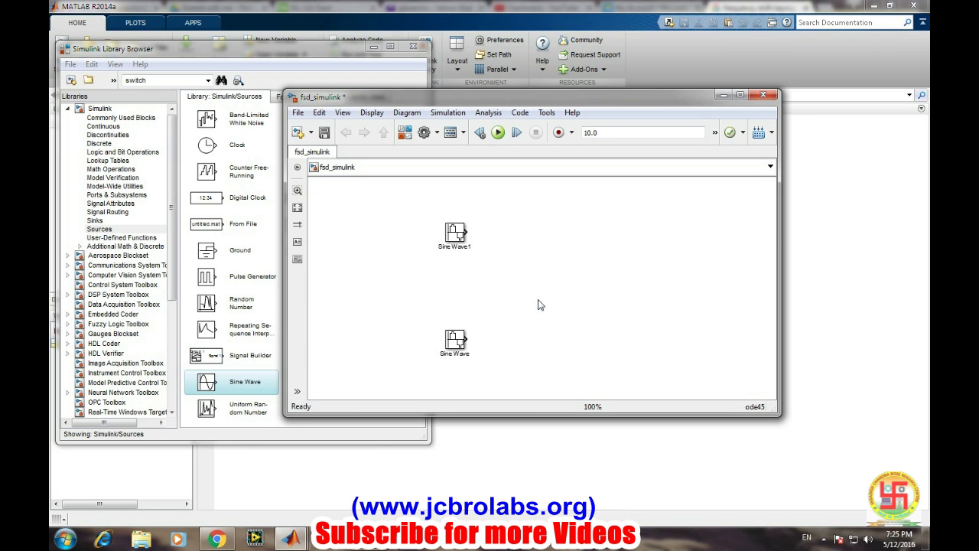
# Step: Search the library for 'switch' and place a Switch block between the Sine Waves, keeping threshold 0
pyautogui.moveTo(470, 264); pyautogui.dragTo(413, 198)
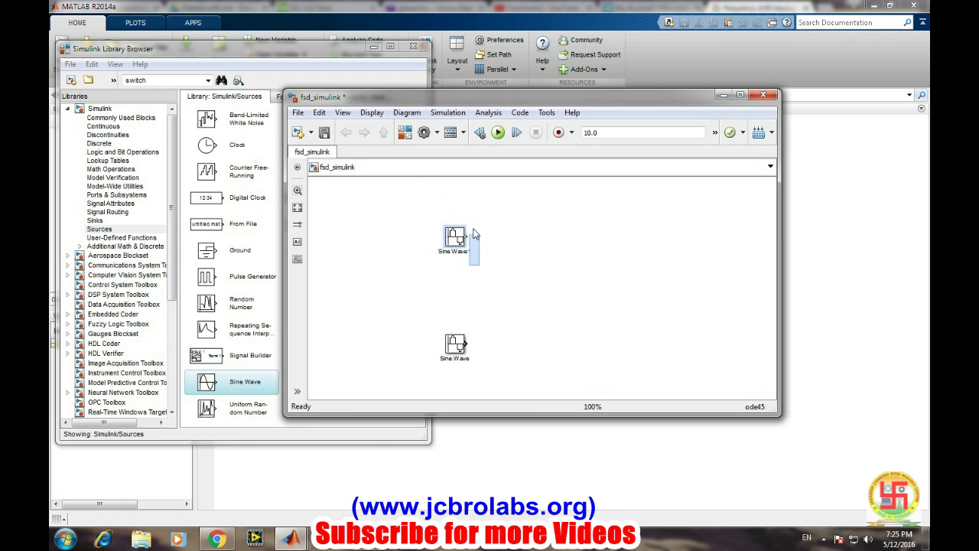
pyautogui.click(483, 254)
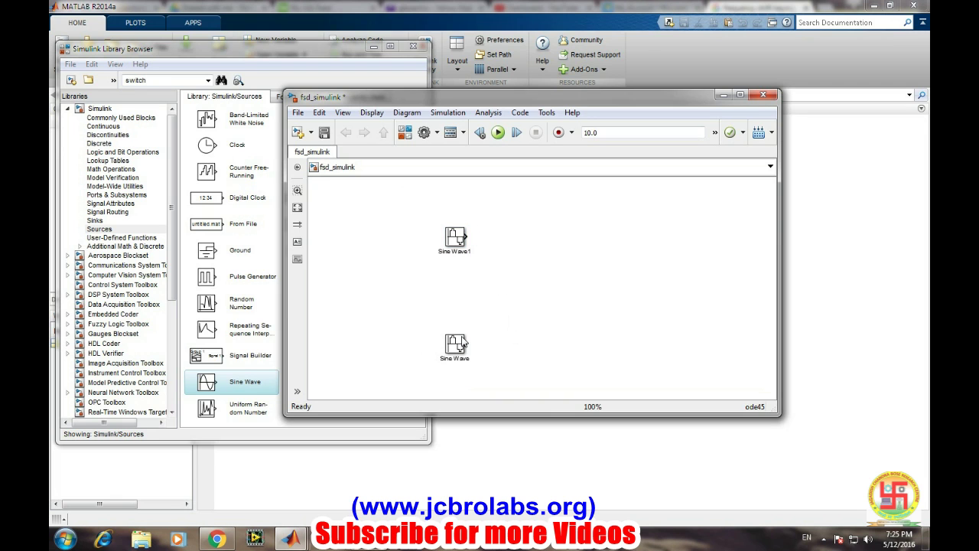
pyautogui.click(152, 77)
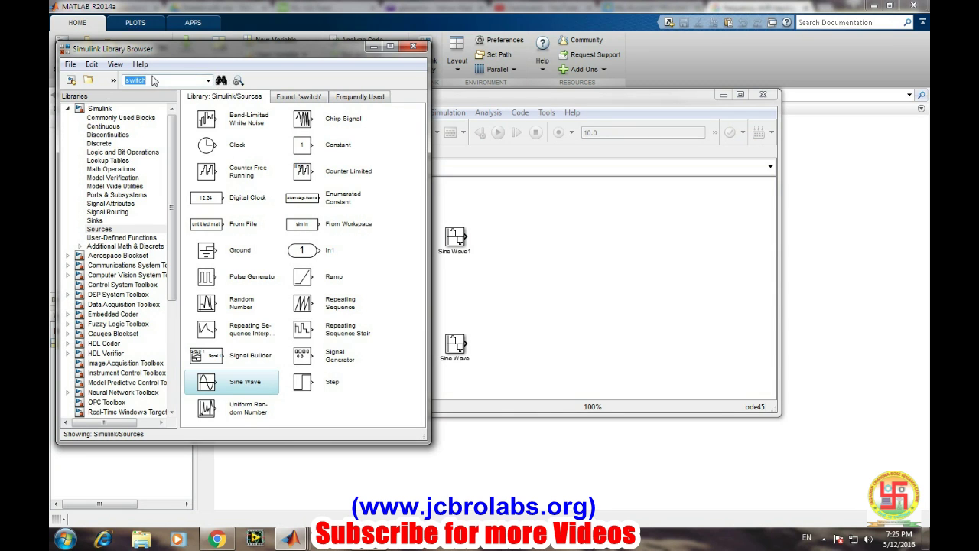
pyautogui.click(153, 80)
pyautogui.press('Return')
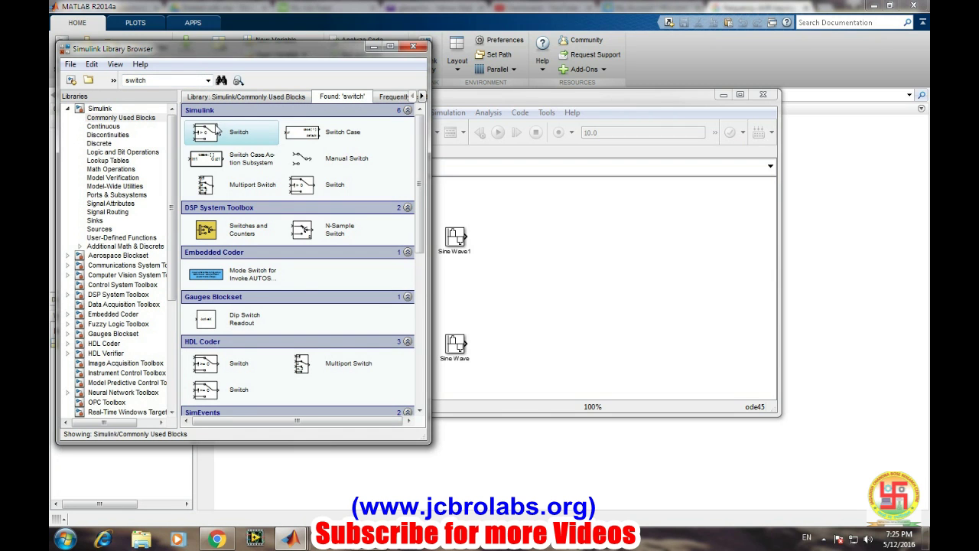
pyautogui.moveTo(243, 142); pyautogui.dragTo(535, 283)
pyautogui.doubleClick(538, 285)
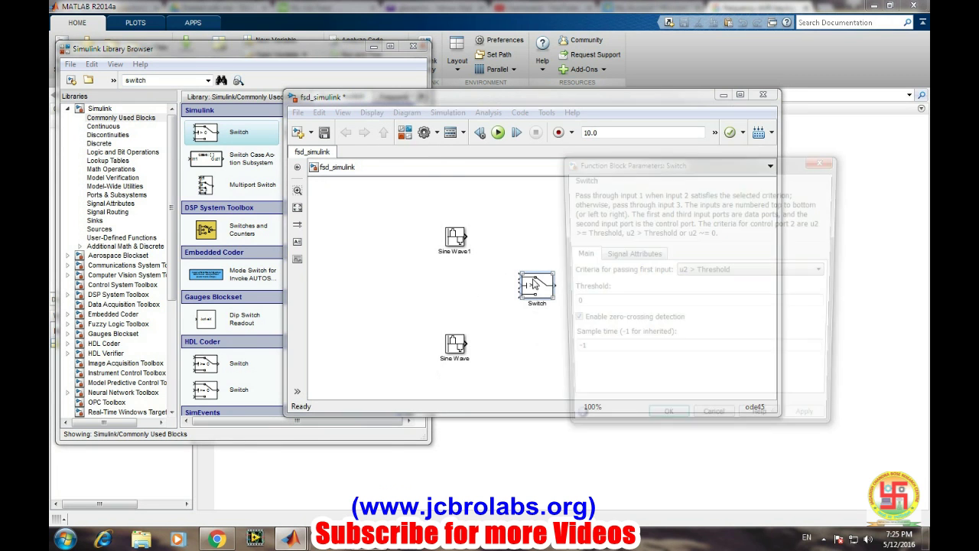
pyautogui.click(715, 426)
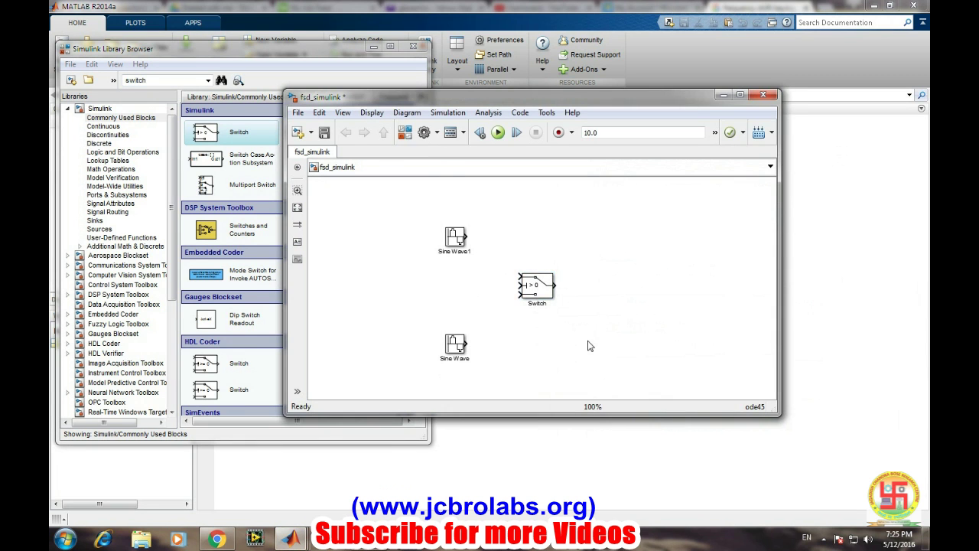
pyautogui.click(98, 228)
# Step: Place a Pulse Generator left of the Switch, keeping amplitude 1, period 10, pulse width 5
pyautogui.click(205, 275)
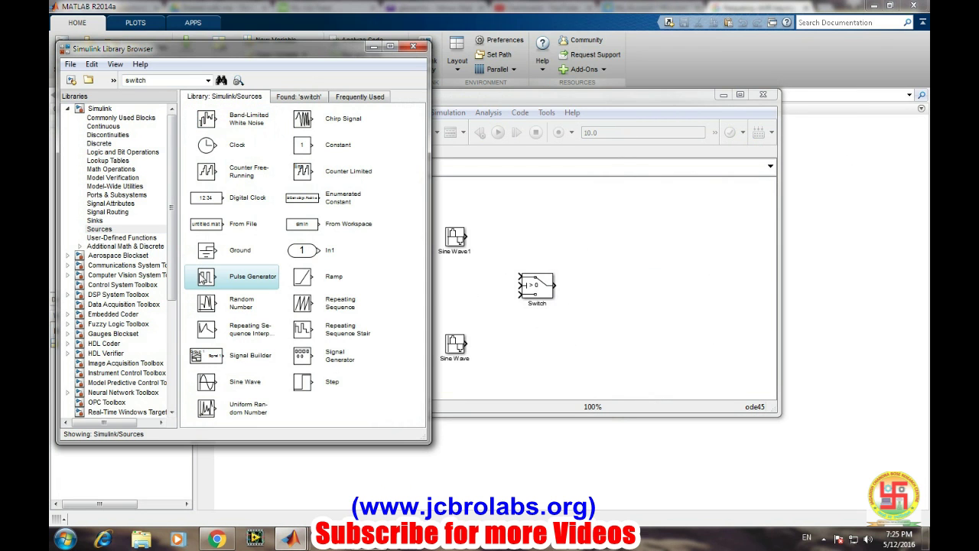
pyautogui.moveTo(450, 280); pyautogui.dragTo(452, 282)
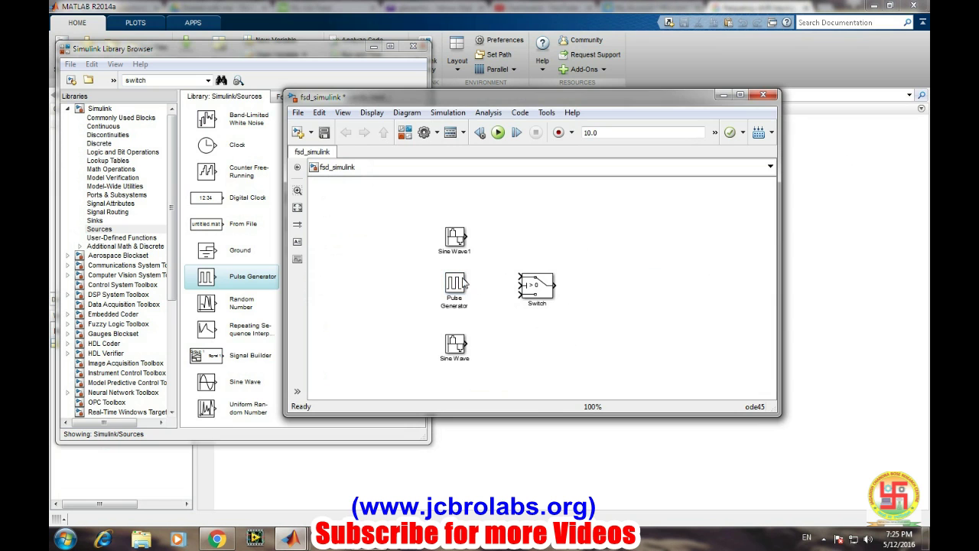
pyautogui.doubleClick(456, 283)
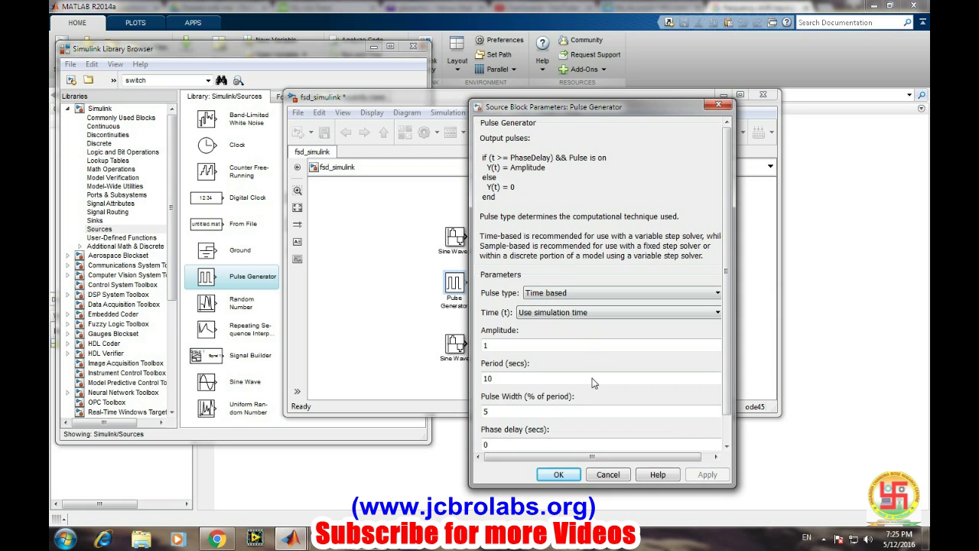
pyautogui.click(558, 475)
# Step: Change the Switch block's Threshold from 0 to 0.1 and apply it
pyautogui.doubleClick(533, 281)
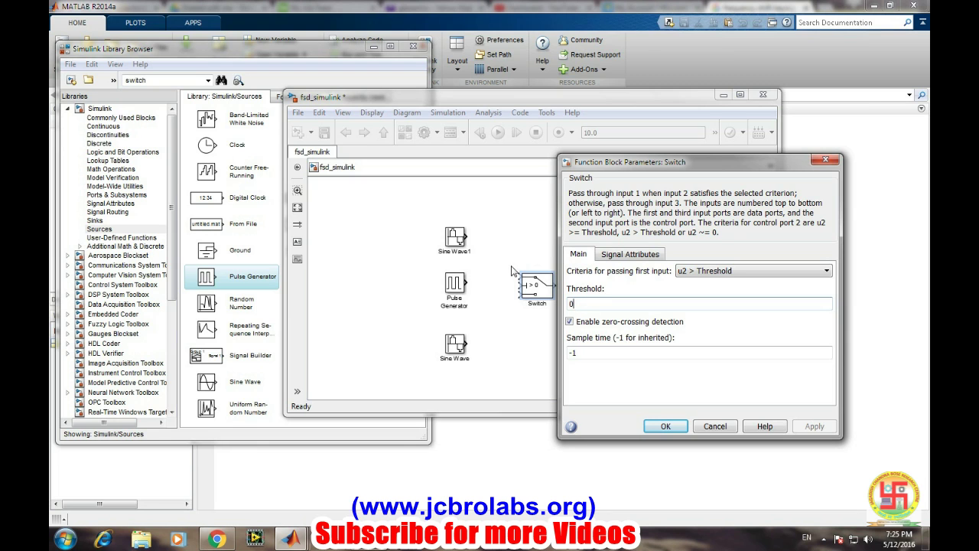
pyautogui.click(535, 317)
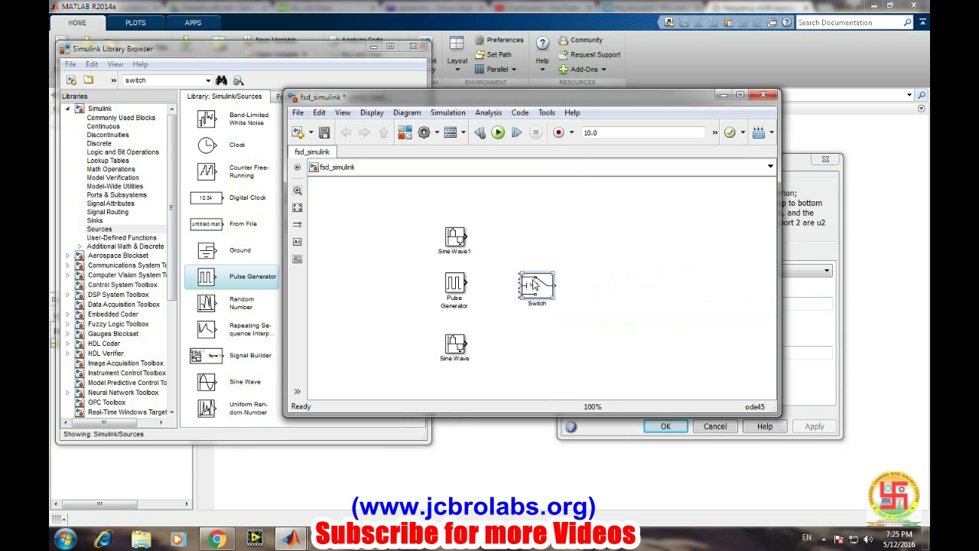
pyautogui.doubleClick(535, 287)
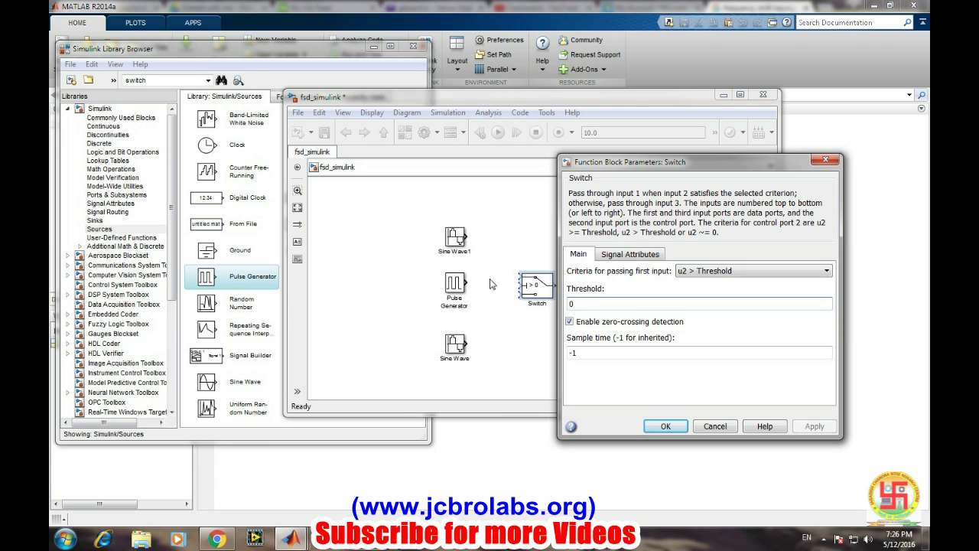
pyautogui.click(444, 286)
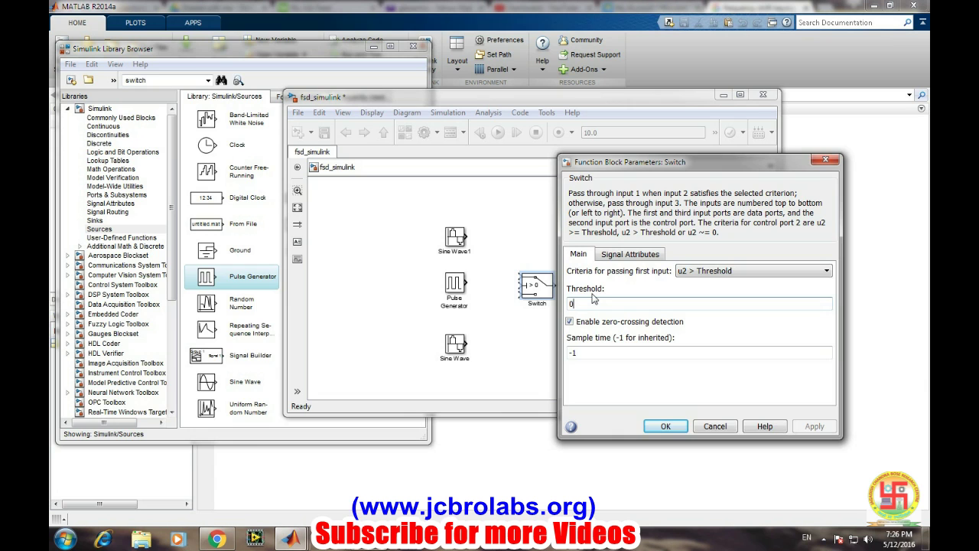
pyautogui.write('.1')
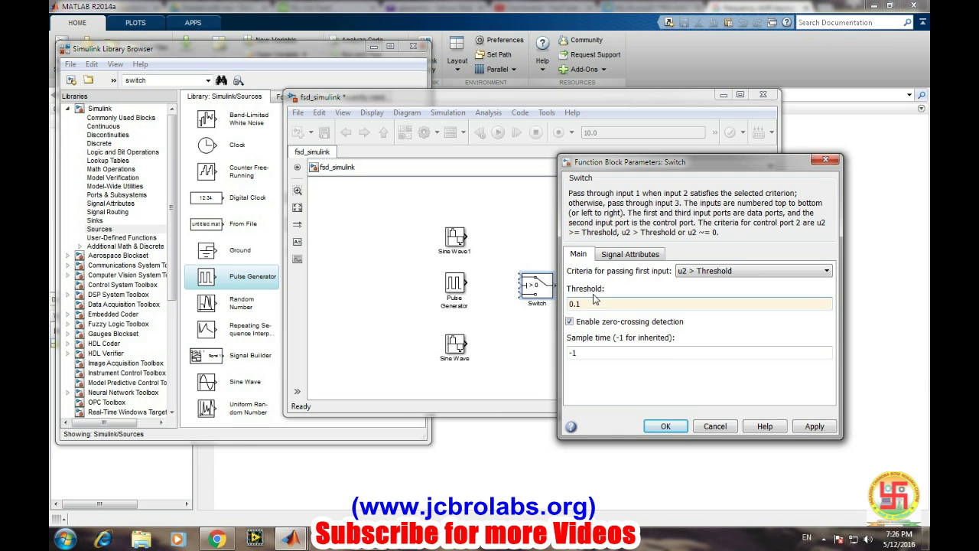
pyautogui.click(794, 425)
pyautogui.click(663, 428)
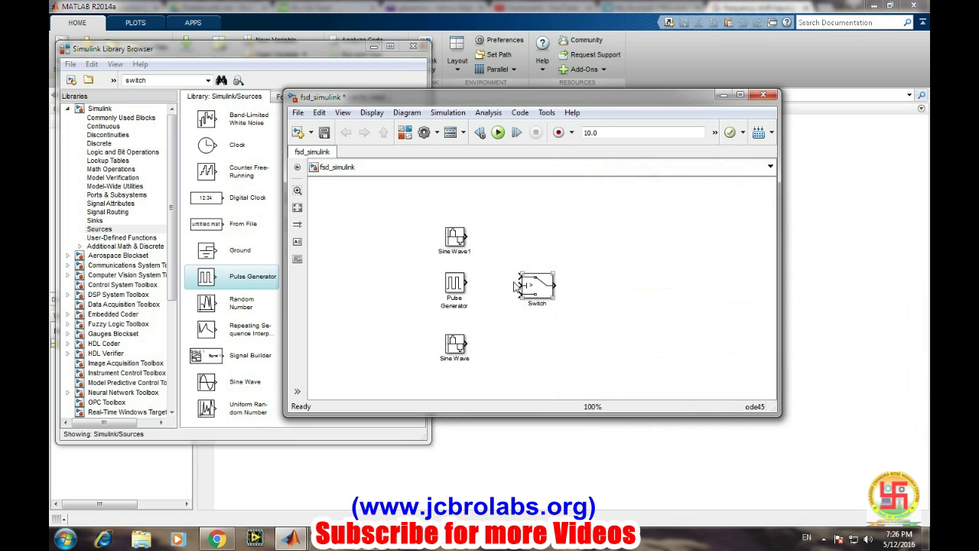
# Step: Wire Pulse Generator into the Switch's middle input and Sine Wave1 into its top input
pyautogui.moveTo(516, 286); pyautogui.dragTo(459, 285)
pyautogui.click(527, 281)
pyautogui.moveTo(464, 236)
pyautogui.mouseDown()
pyautogui.moveTo(519, 276)
pyautogui.moveTo(486, 335)
pyautogui.moveTo(463, 342)
pyautogui.mouseUp()
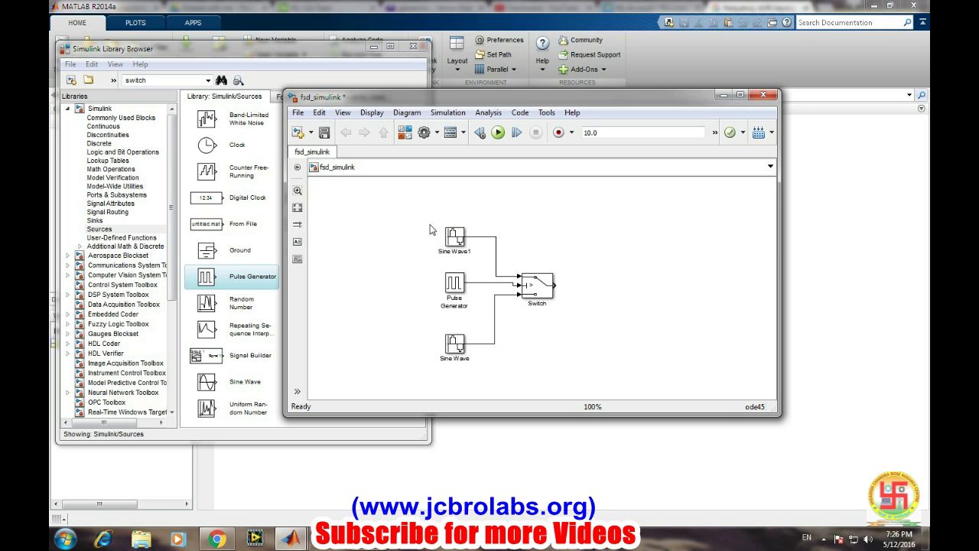
pyautogui.click(444, 285)
pyautogui.click(534, 281)
pyautogui.click(441, 384)
# Step: Add a Scope after the Switch and turn off 'Limit data points to last' in its History settings
pyautogui.click(94, 220)
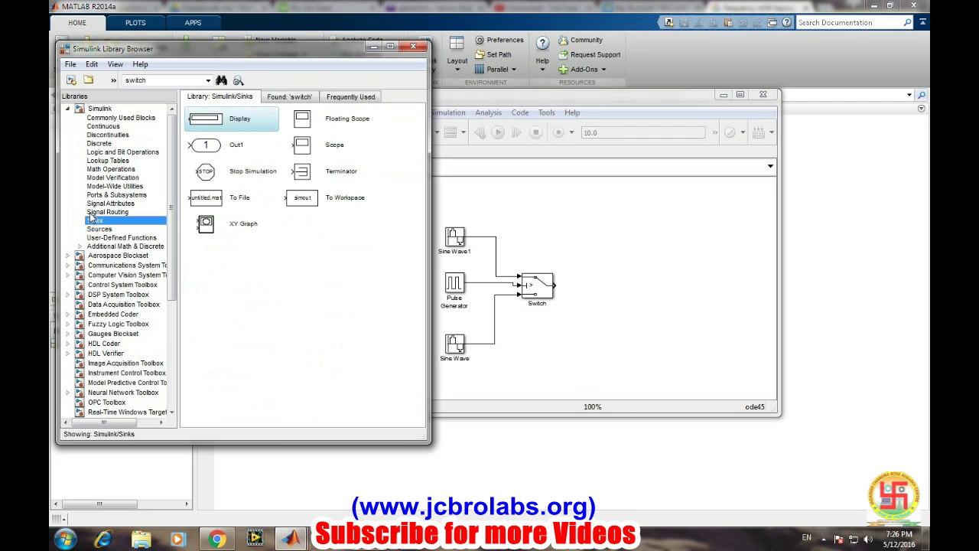
pyautogui.click(316, 153)
pyautogui.moveTo(298, 144); pyautogui.dragTo(554, 285)
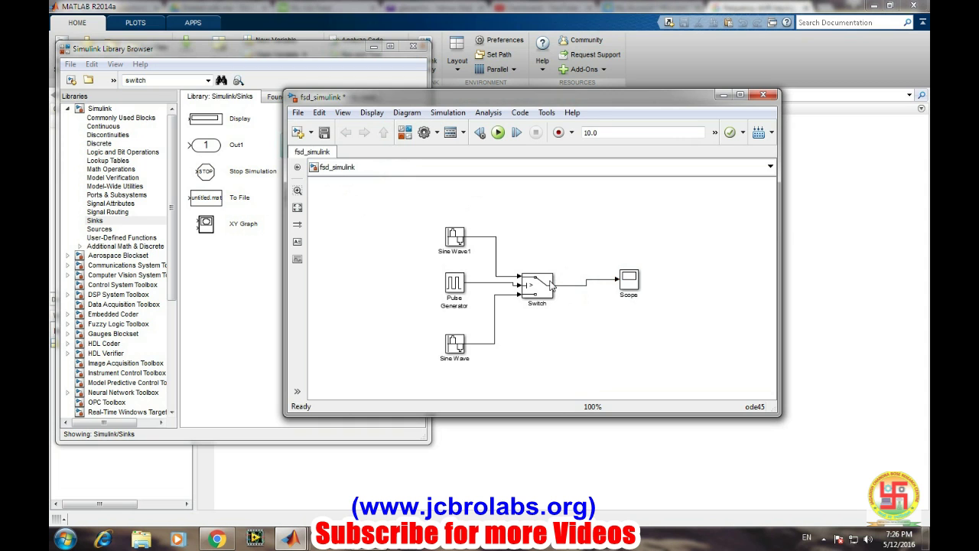
pyautogui.doubleClick(629, 278)
pyautogui.click(180, 229)
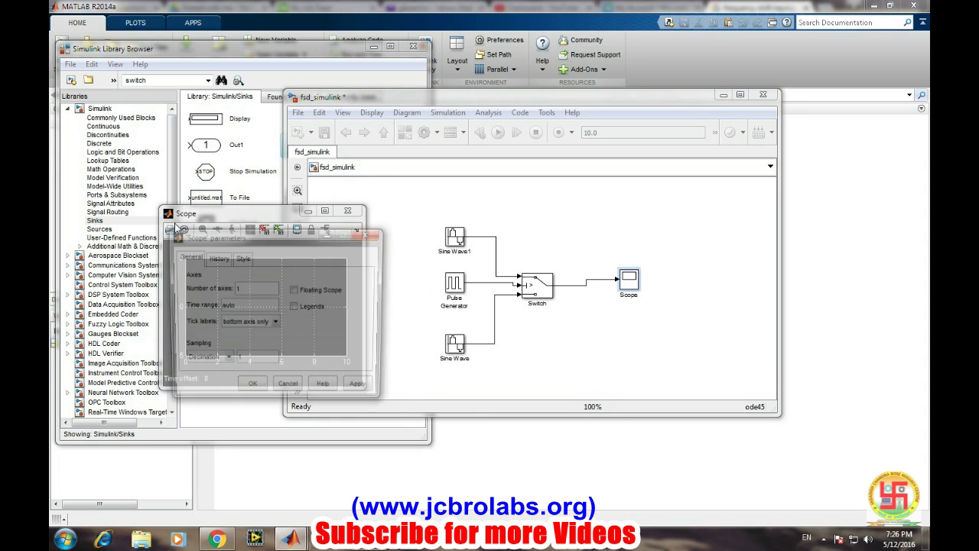
pyautogui.click(217, 257)
pyautogui.click(191, 281)
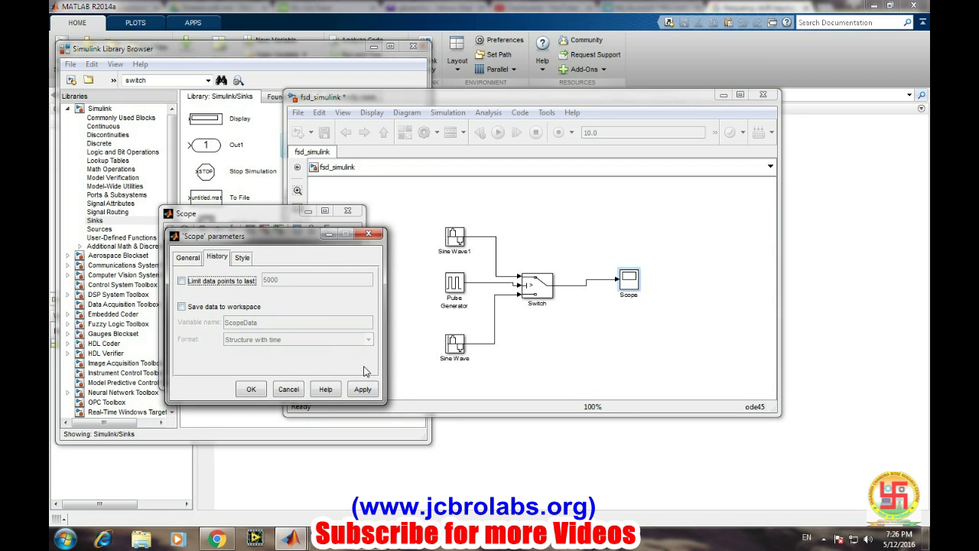
pyautogui.click(363, 389)
pyautogui.click(250, 388)
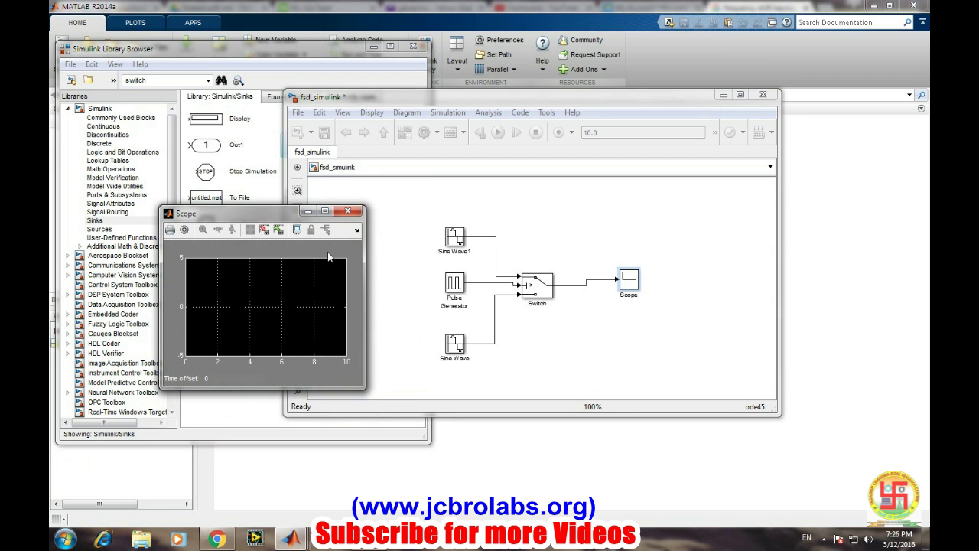
# Step: Run the model and maximize the Scope to view the FSK waveform
pyautogui.click(566, 184)
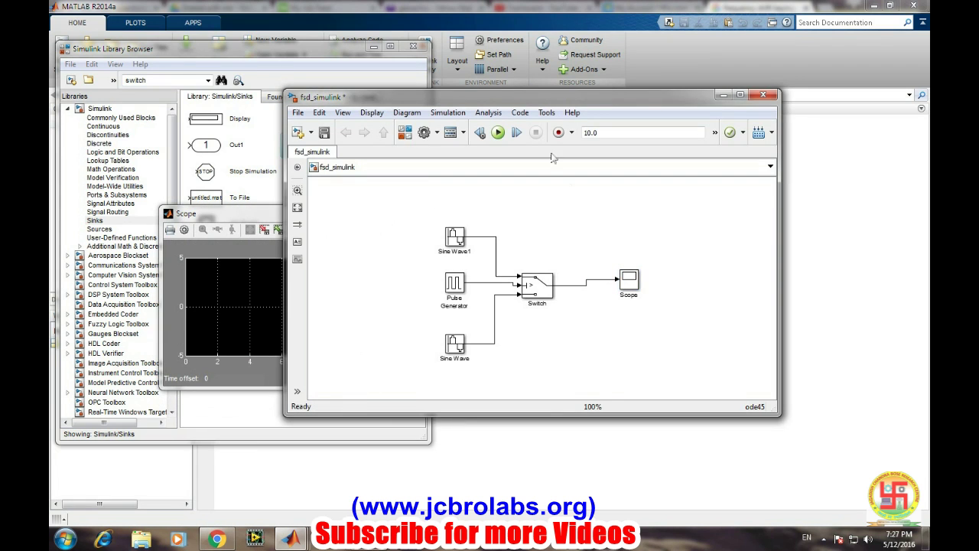
pyautogui.click(498, 132)
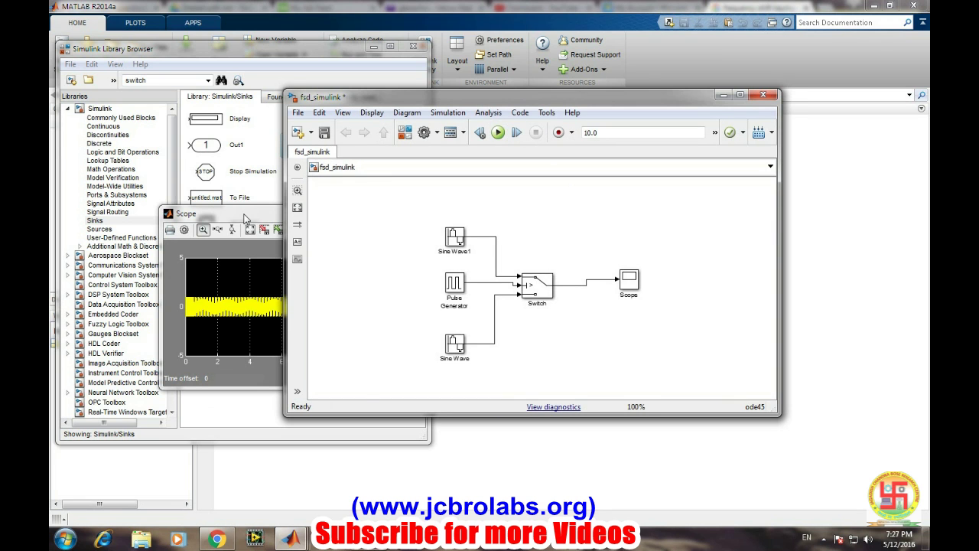
pyautogui.click(272, 217)
pyautogui.click(325, 211)
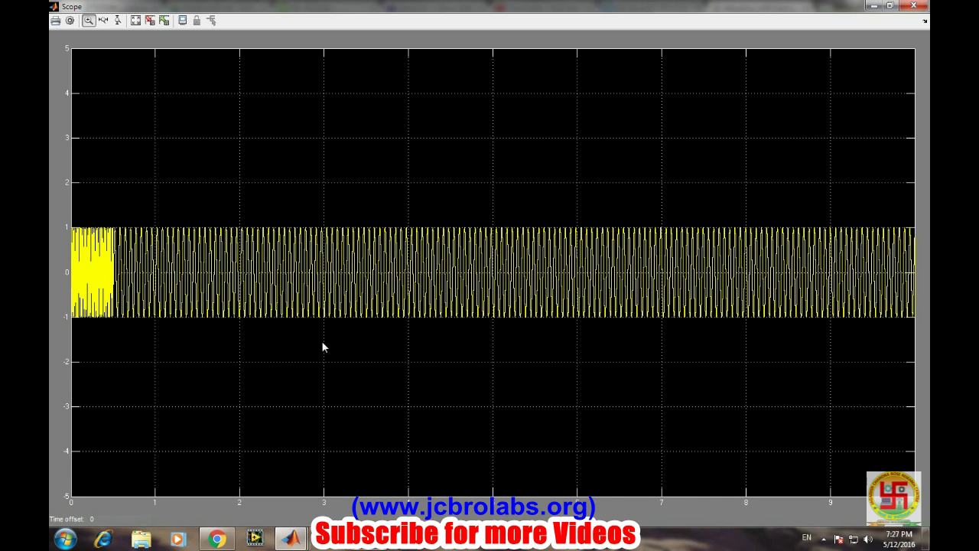
pyautogui.moveTo(291, 539)
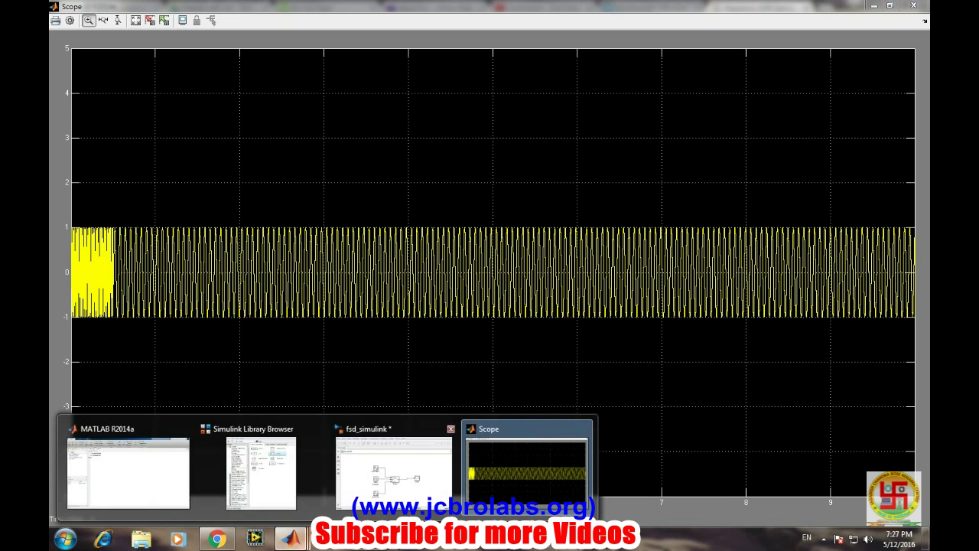
pyautogui.click(376, 468)
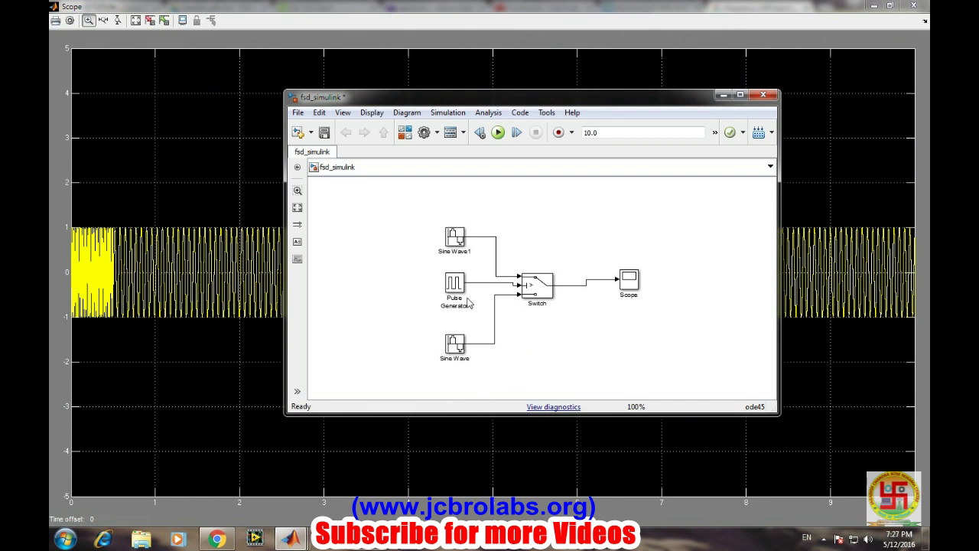
# Step: Set the Pulse Generator's Period to 2 and Pulse Width to 50
pyautogui.click(455, 284)
pyautogui.doubleClick(455, 283)
pyautogui.scroll(-1, 579, 348)
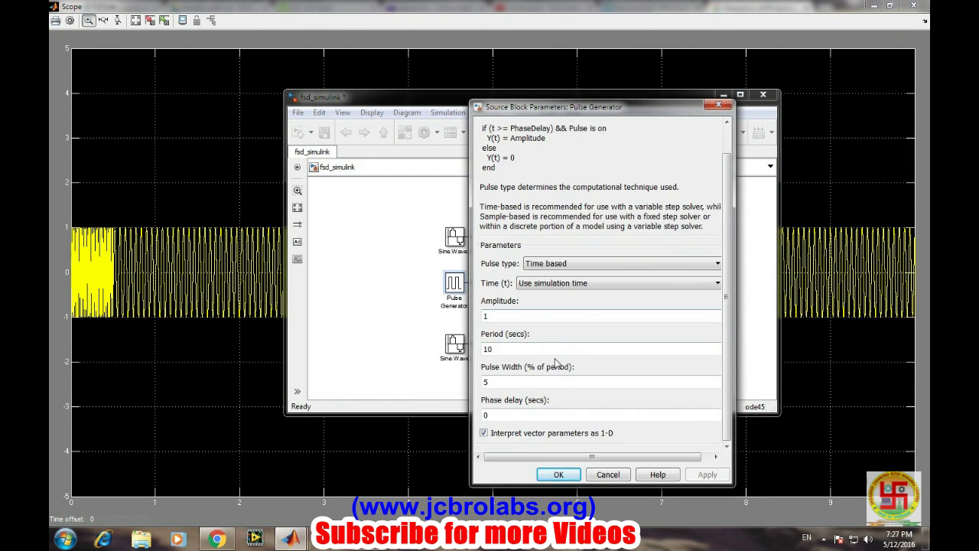
pyautogui.doubleClick(500, 349)
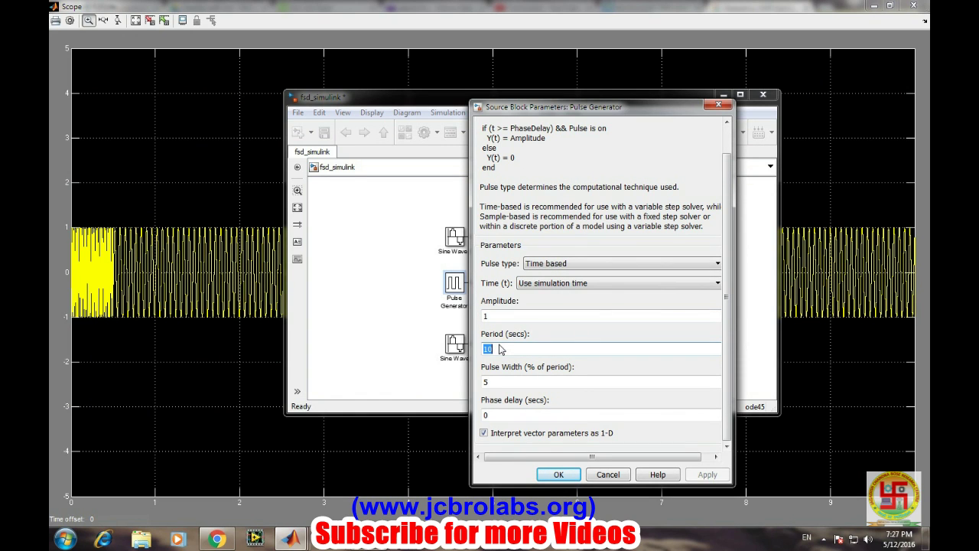
pyautogui.write('2')
pyautogui.doubleClick(485, 380)
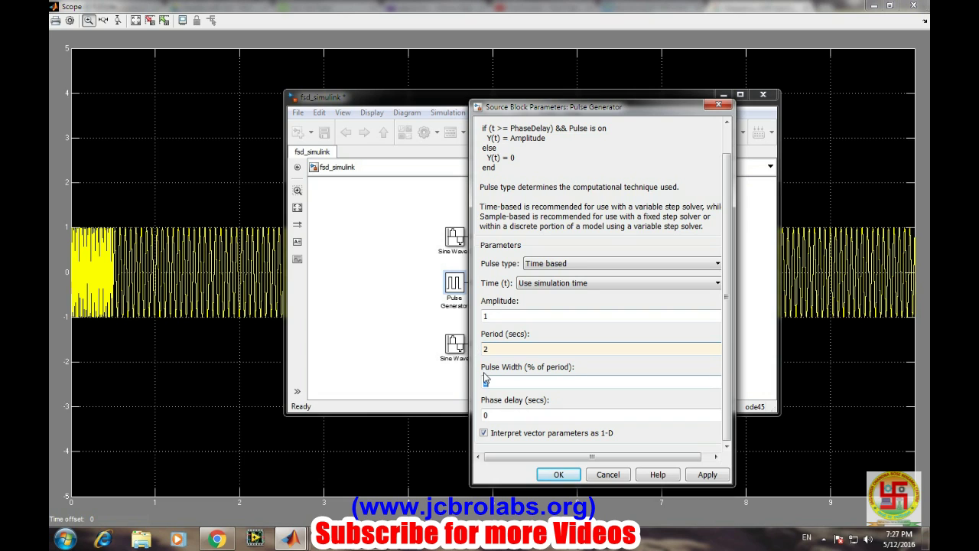
pyautogui.write('50')
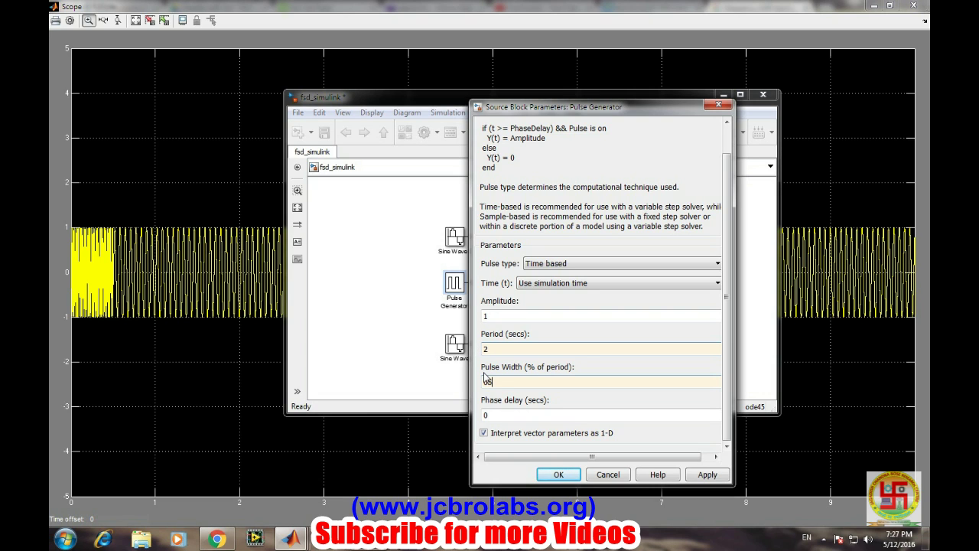
pyautogui.click(708, 475)
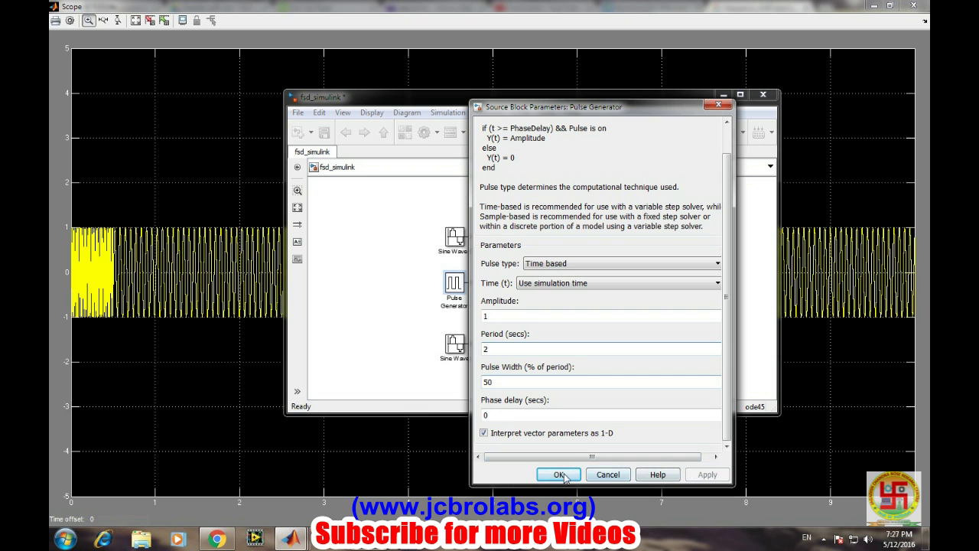
pyautogui.click(558, 475)
# Step: Rerun the simulation and view the Scope trace alternating frequencies every second
pyautogui.click(498, 133)
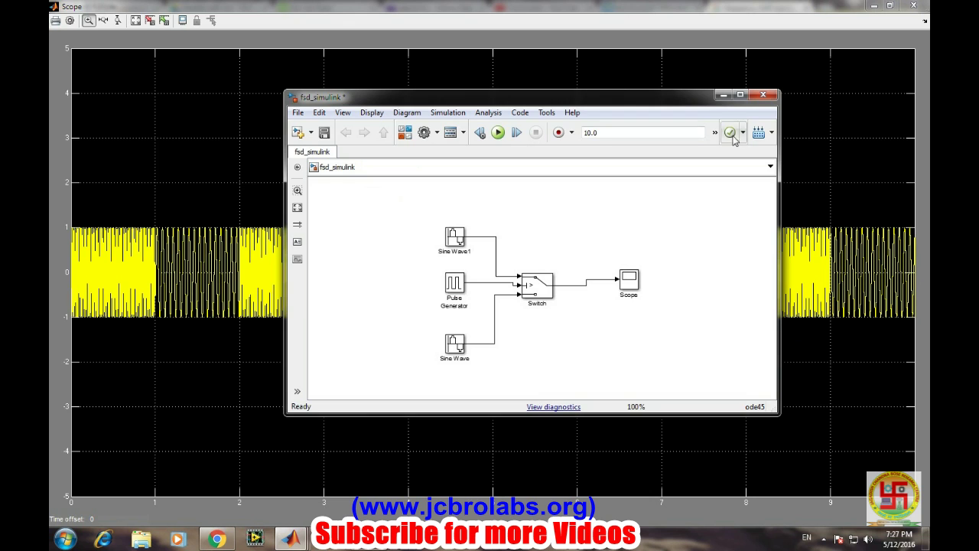
pyautogui.click(722, 94)
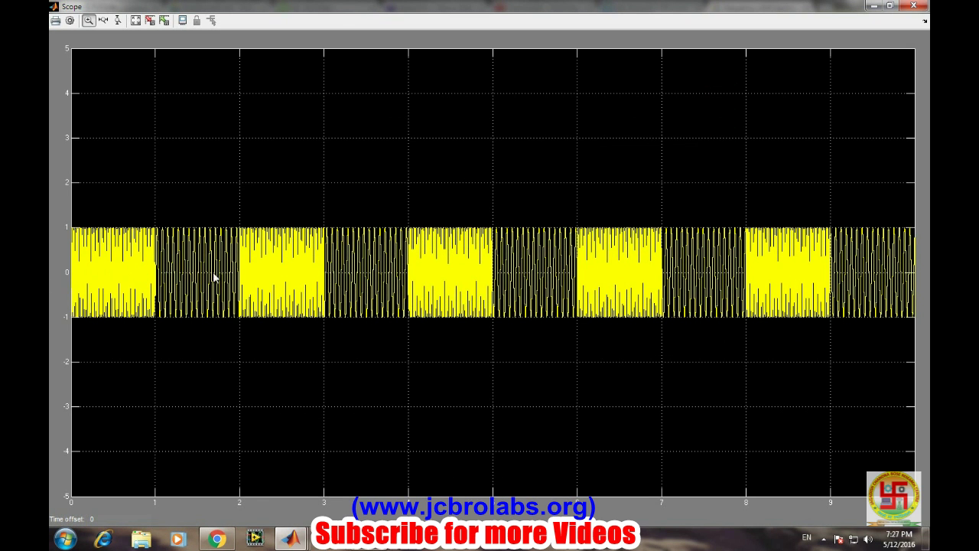
pyautogui.click(291, 539)
pyautogui.click(413, 470)
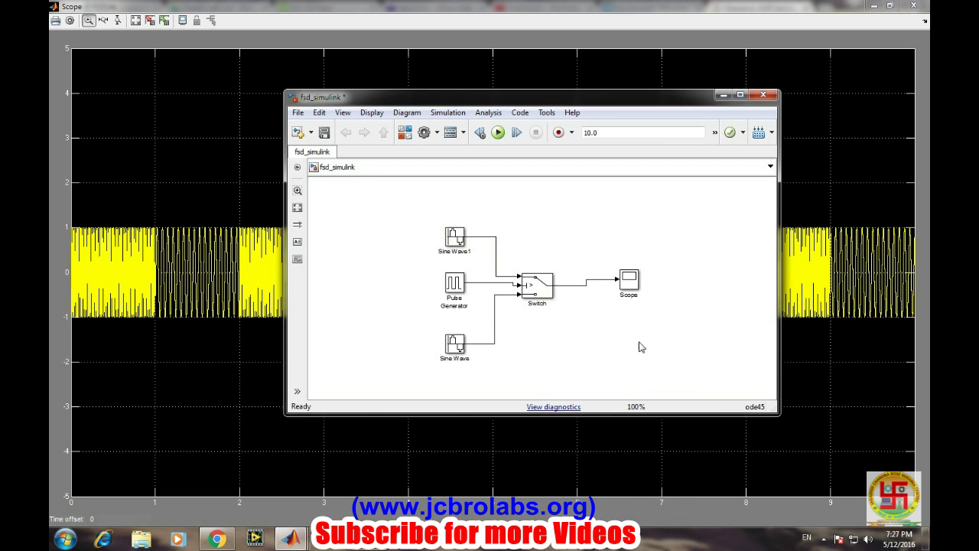
pyautogui.click(291, 540)
# Step: Delete the Switch-to-Scope line and place a Mux block from Commonly Used Blocks beside the Scope
pyautogui.click(260, 468)
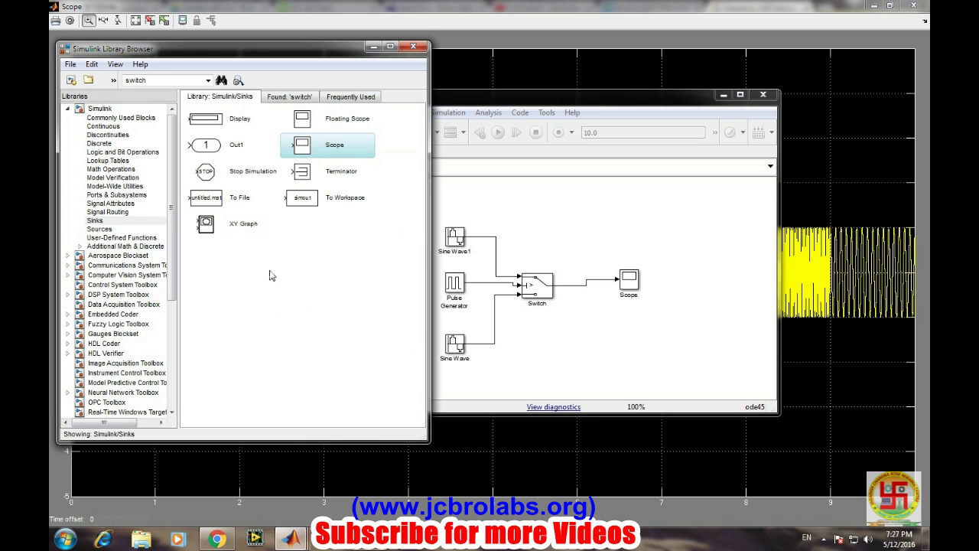
pyautogui.click(583, 285)
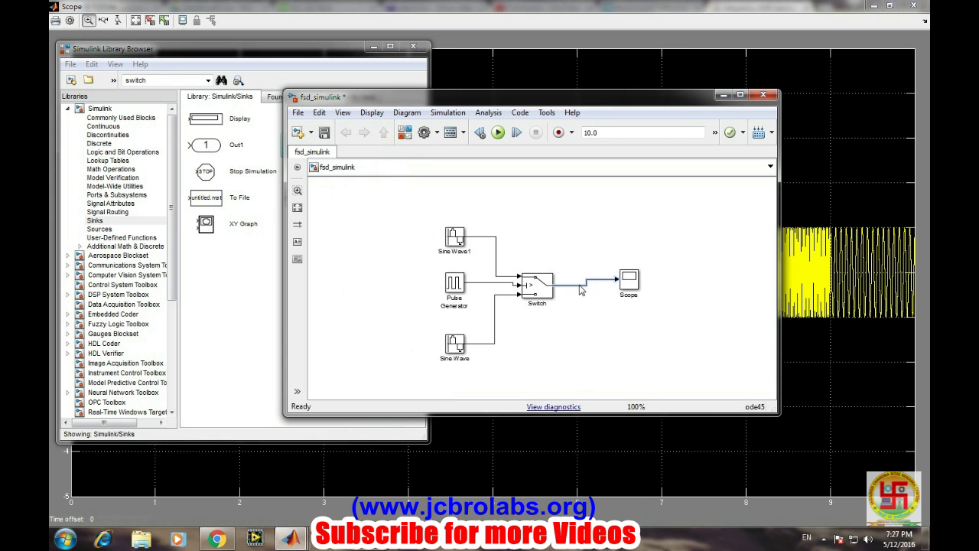
pyautogui.press('Delete')
pyautogui.click(96, 116)
pyautogui.click(221, 274)
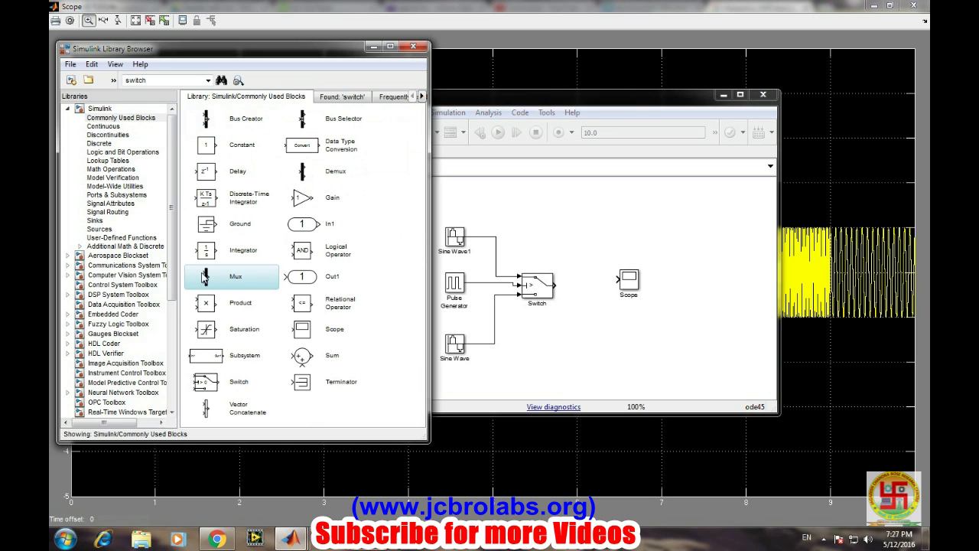
pyautogui.moveTo(204, 278); pyautogui.dragTo(646, 291)
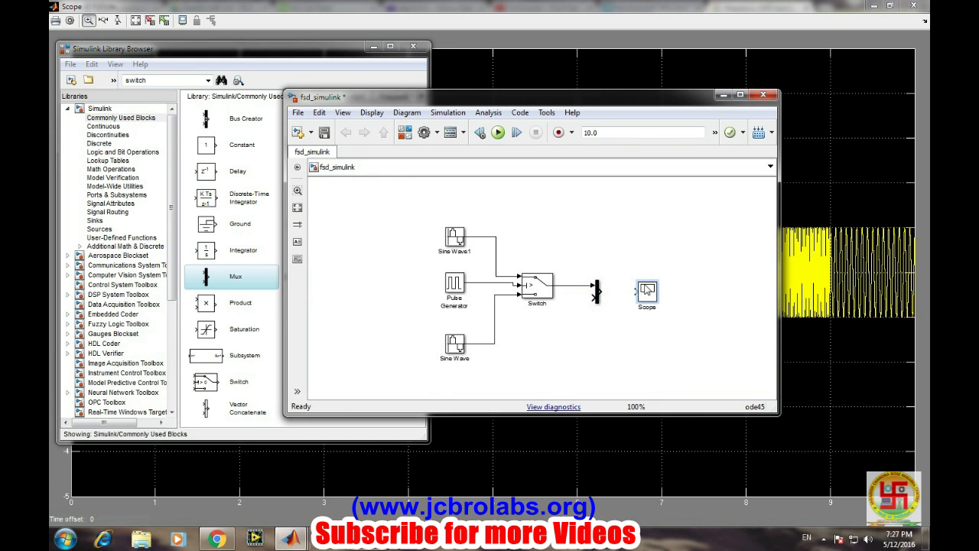
# Step: Wire the Pulse Generator into the Mux and the Mux into the Scope, then rerun the simulation
pyautogui.click(645, 343)
pyautogui.moveTo(595, 298); pyautogui.dragTo(483, 283)
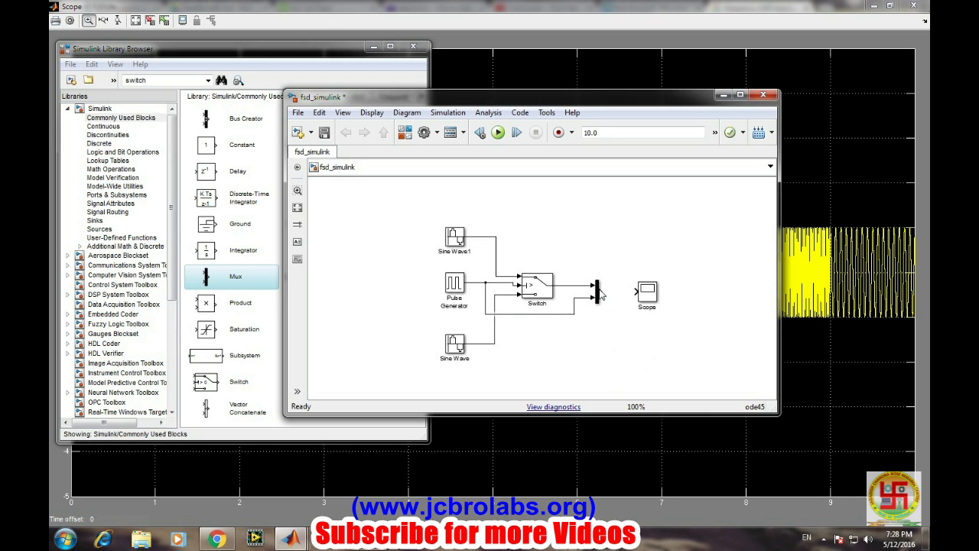
pyautogui.moveTo(600, 288); pyautogui.dragTo(634, 287)
pyautogui.click(498, 132)
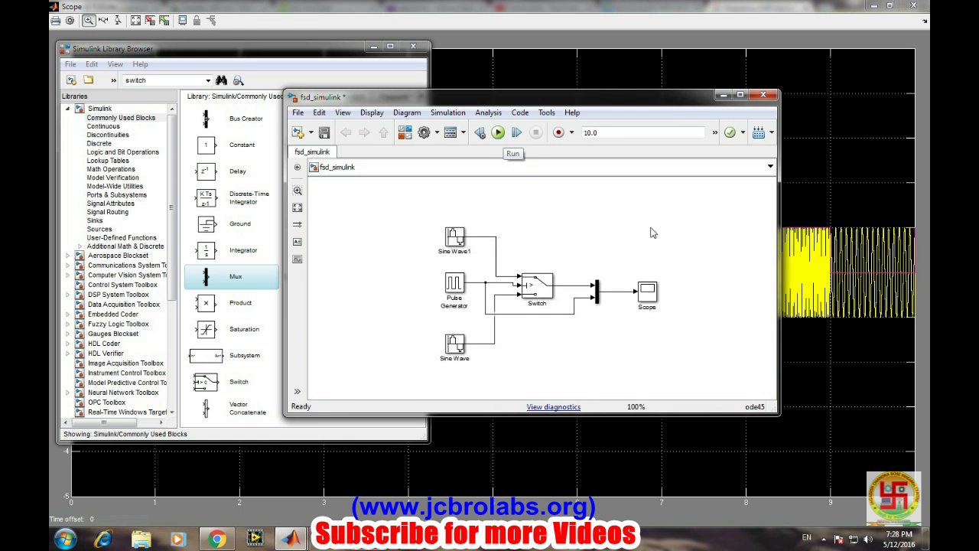
# Step: Open the Scope's style settings and select line 2, the magenta bit-stream line
pyautogui.click(822, 353)
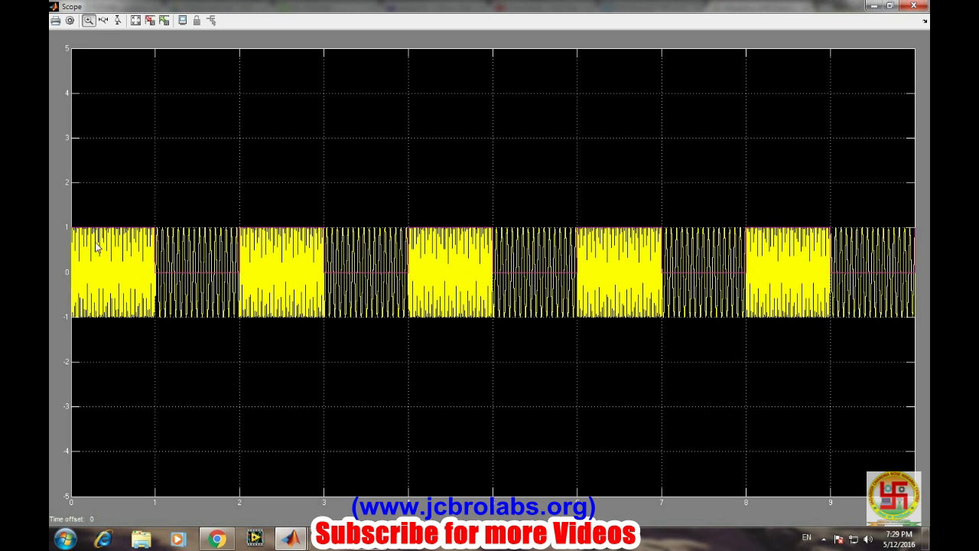
pyautogui.click(69, 21)
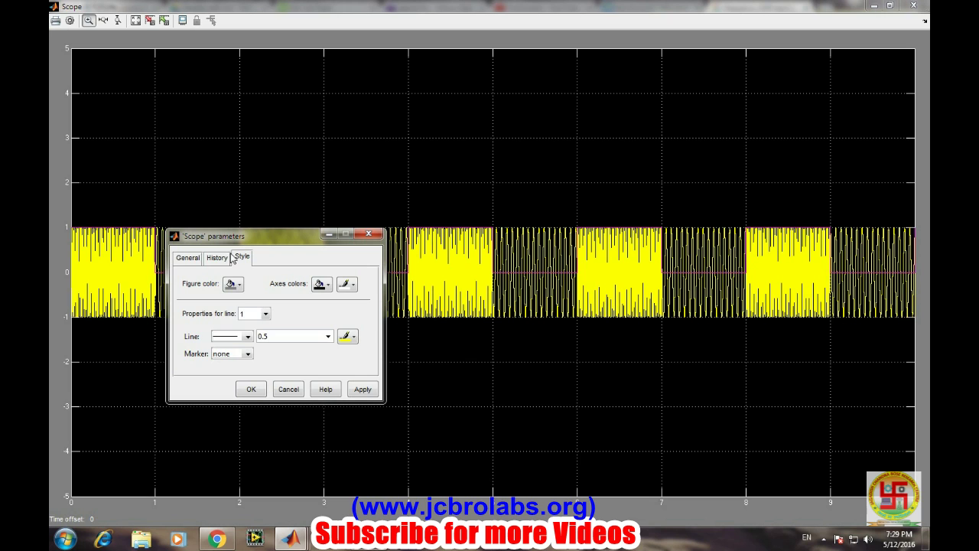
pyautogui.click(265, 314)
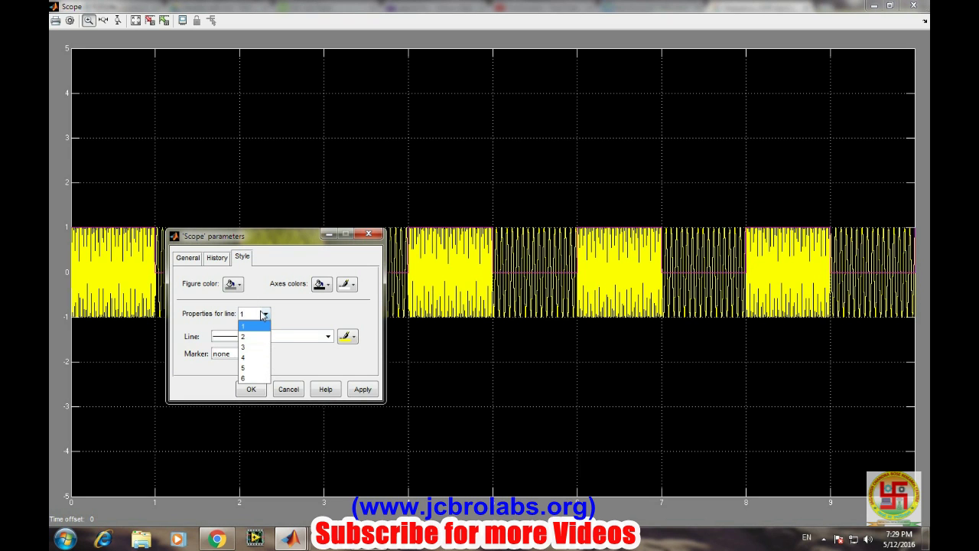
pyautogui.click(265, 314)
pyautogui.click(265, 314)
pyautogui.click(253, 337)
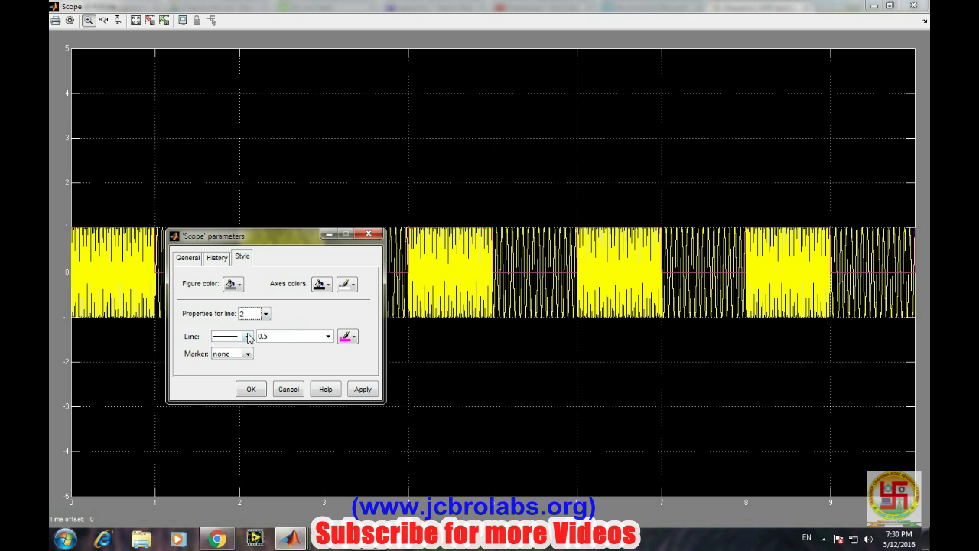
# Step: Set line 2's width to 3.0 after trying 2.0, apply it, and confirm with OK
pyautogui.click(328, 336)
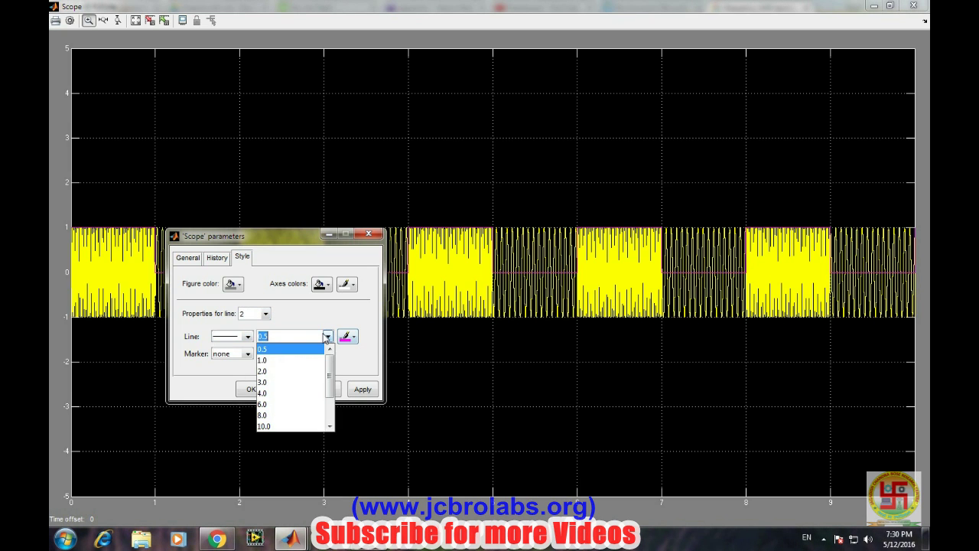
pyautogui.click(288, 367)
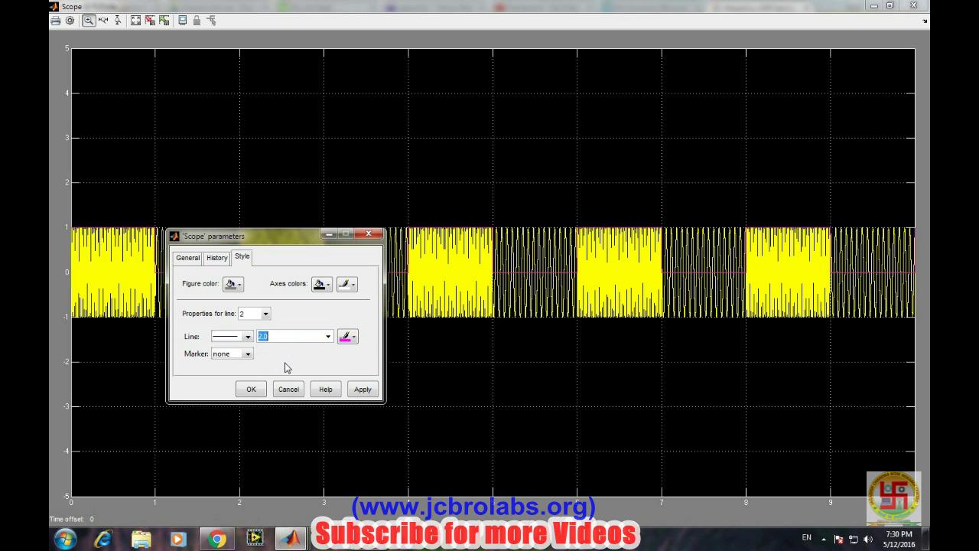
pyautogui.click(350, 389)
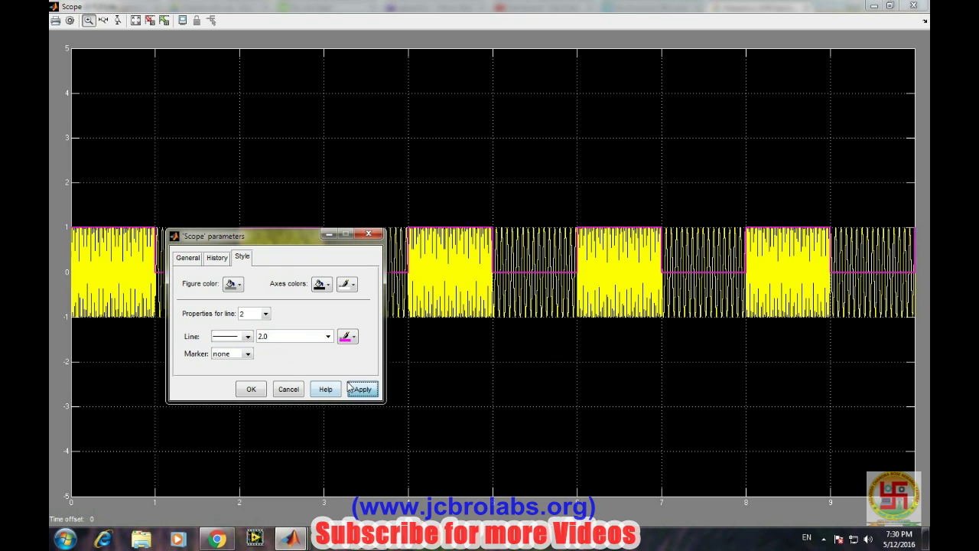
pyautogui.click(320, 337)
pyautogui.click(299, 381)
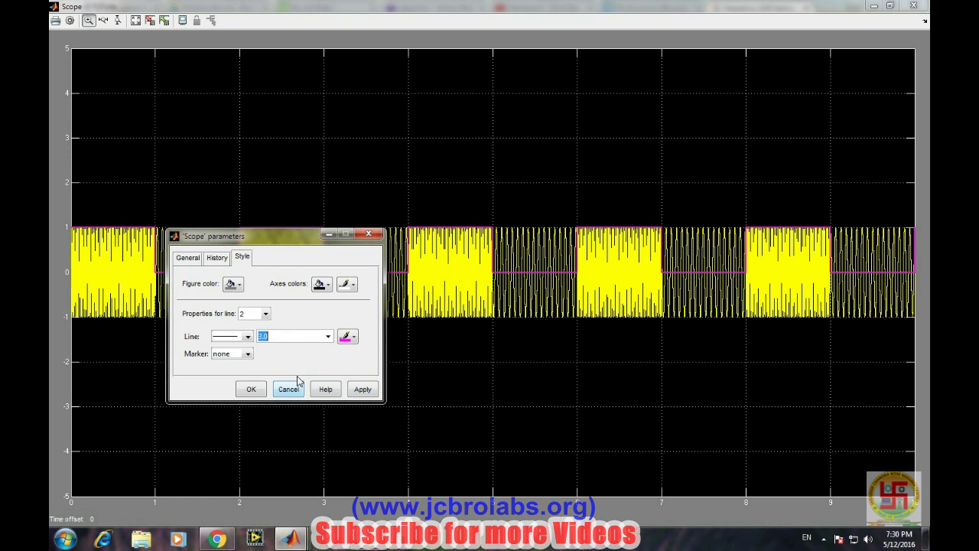
pyautogui.click(354, 388)
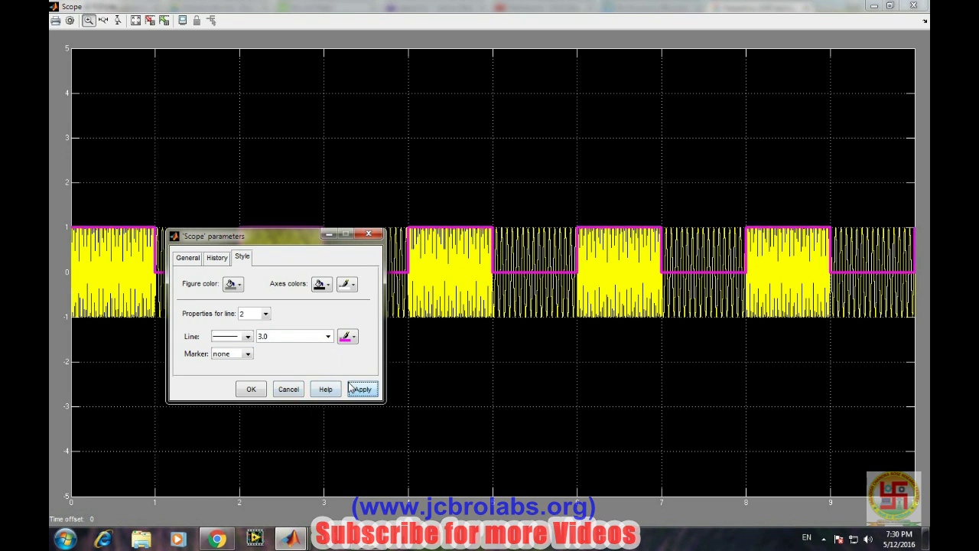
pyautogui.click(253, 389)
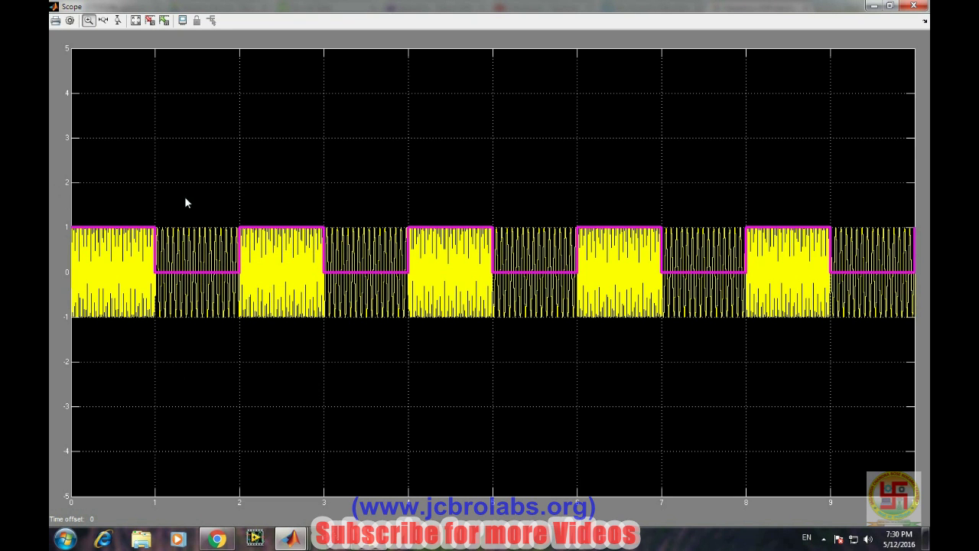